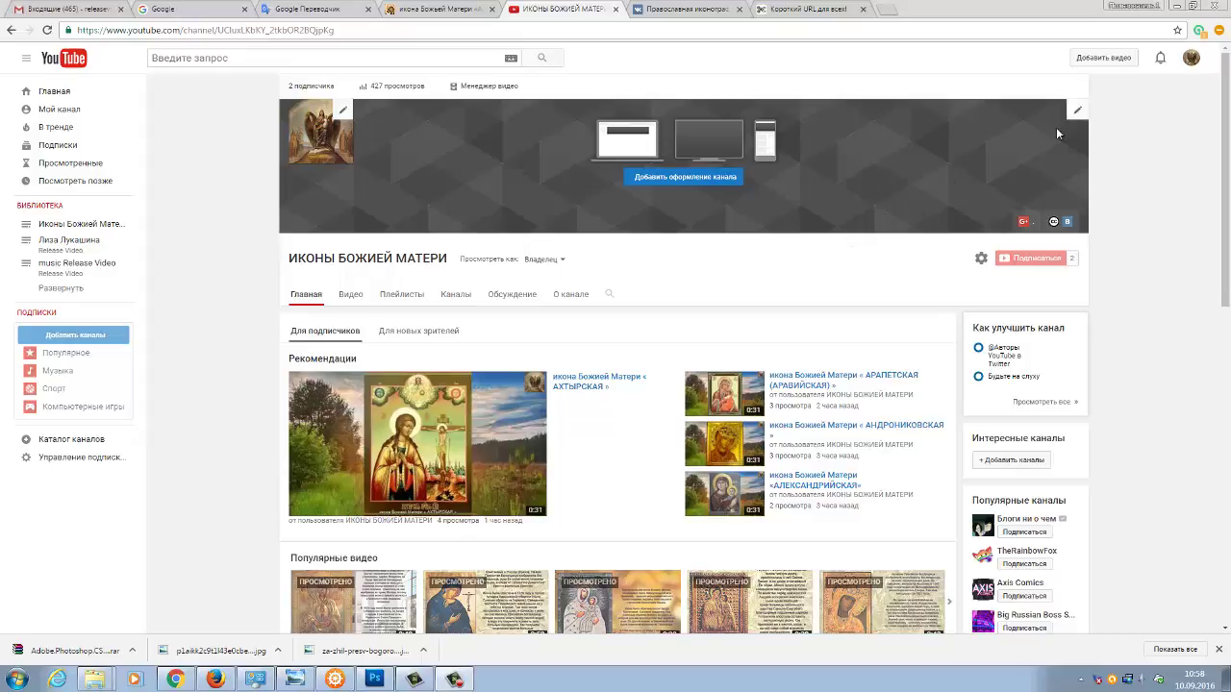
Step: Open the channel art editor, browse Ваши фотографии and Галерея, then return to Загрузка фотографий
click(1078, 114)
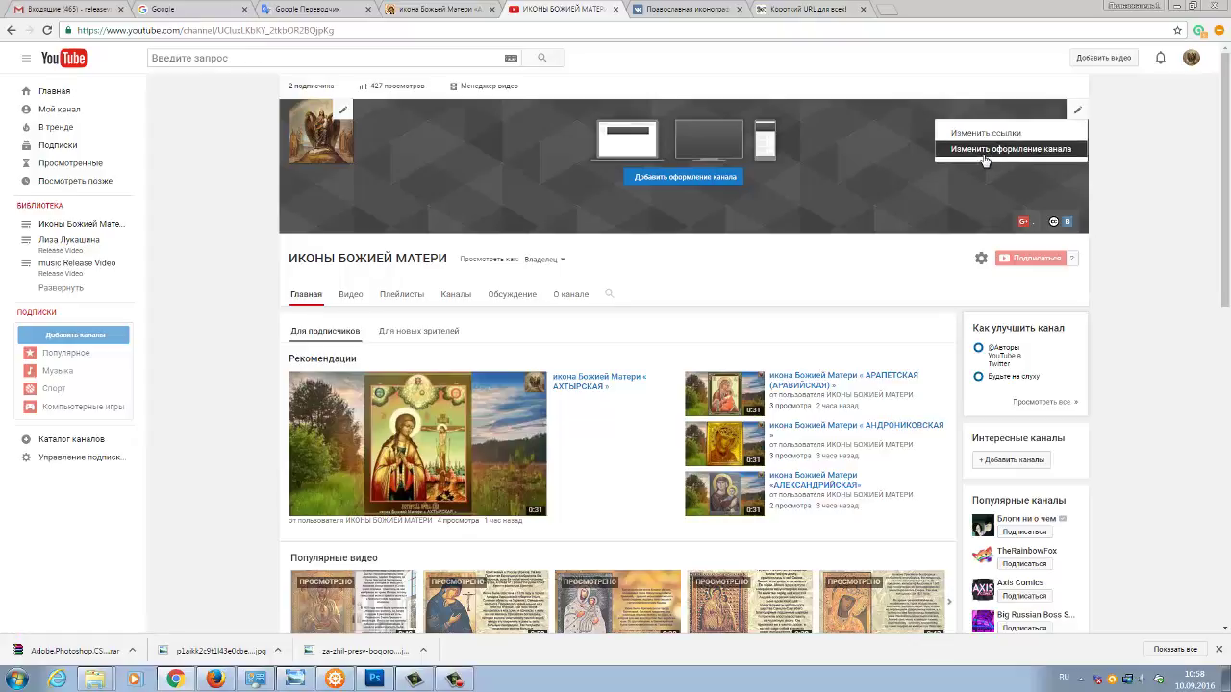
click(1010, 149)
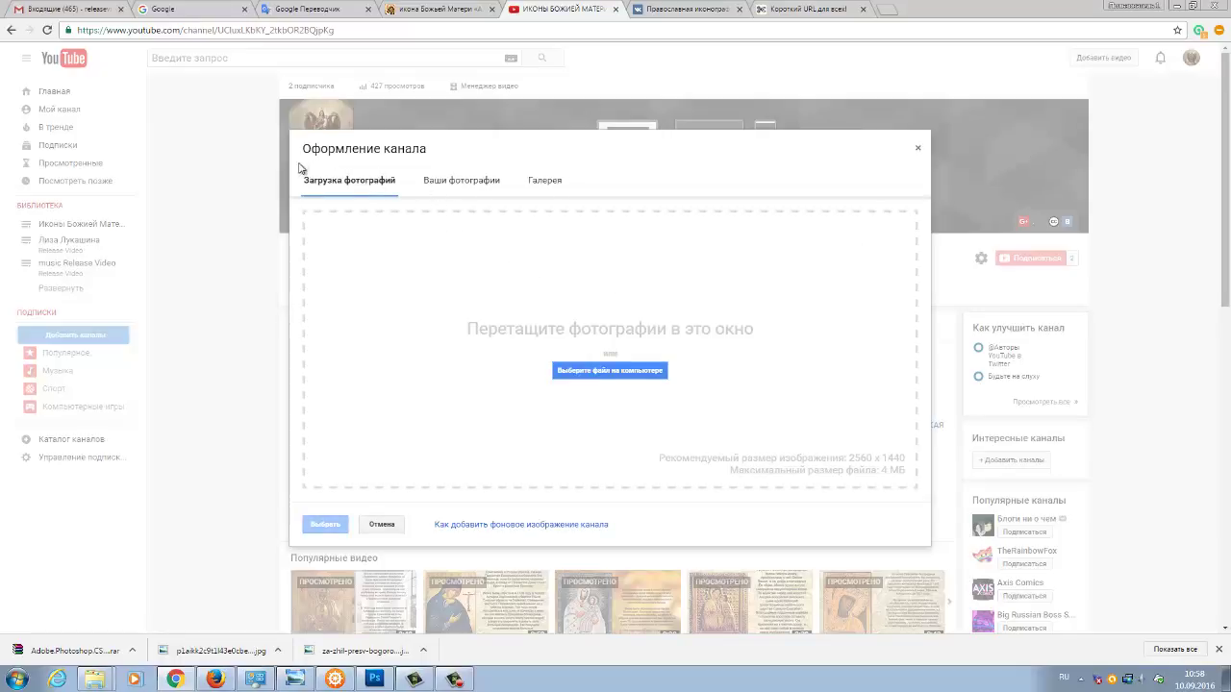
click(468, 187)
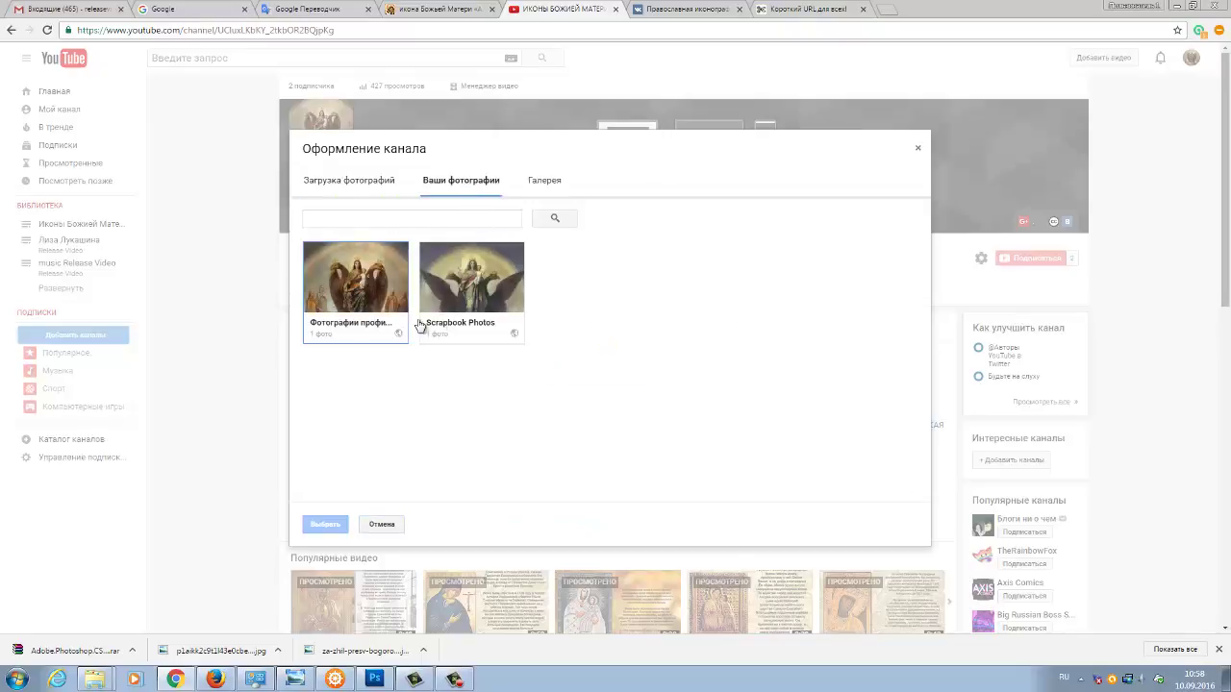
click(548, 184)
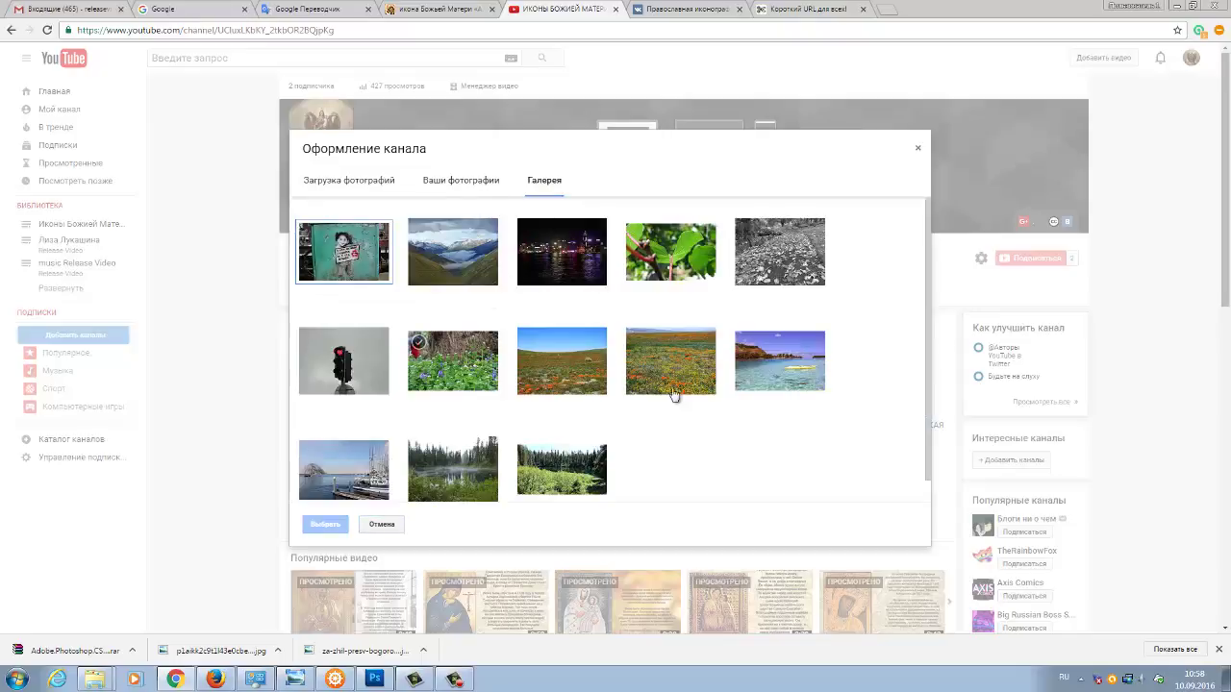
drag(926, 247, 929, 301)
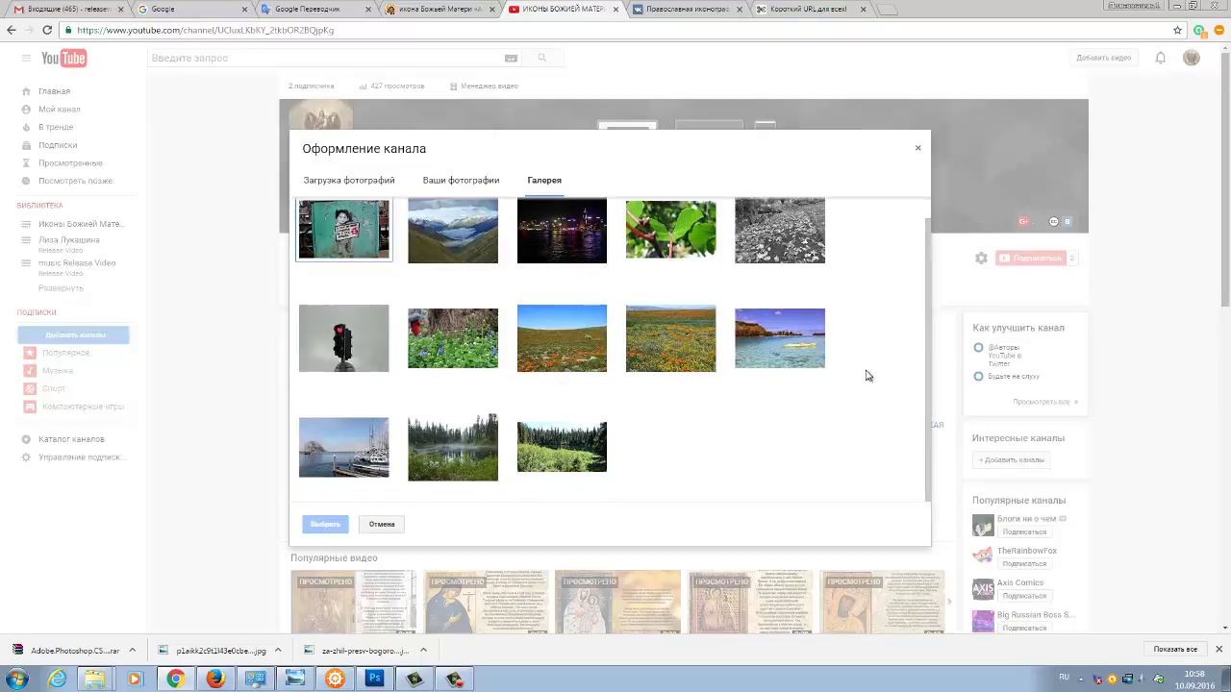
click(380, 244)
click(345, 183)
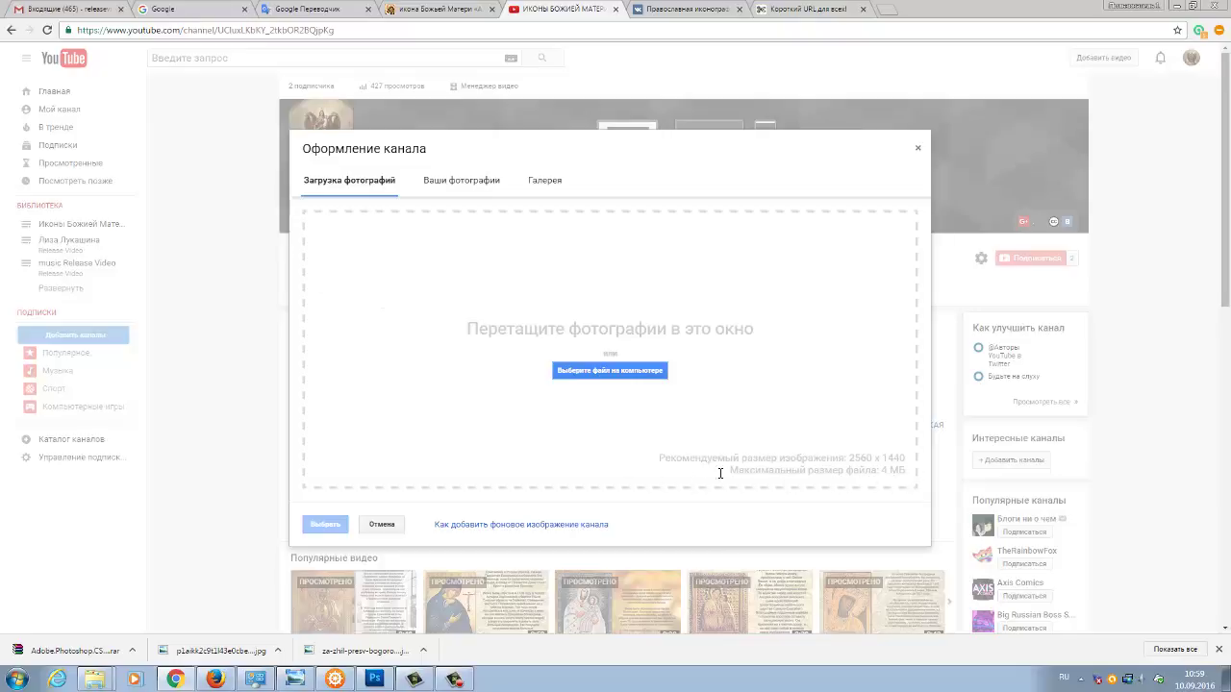
Step: Search Google Images for 2560x1440, rechecking YouTube's recommended banner size midway
click(201, 12)
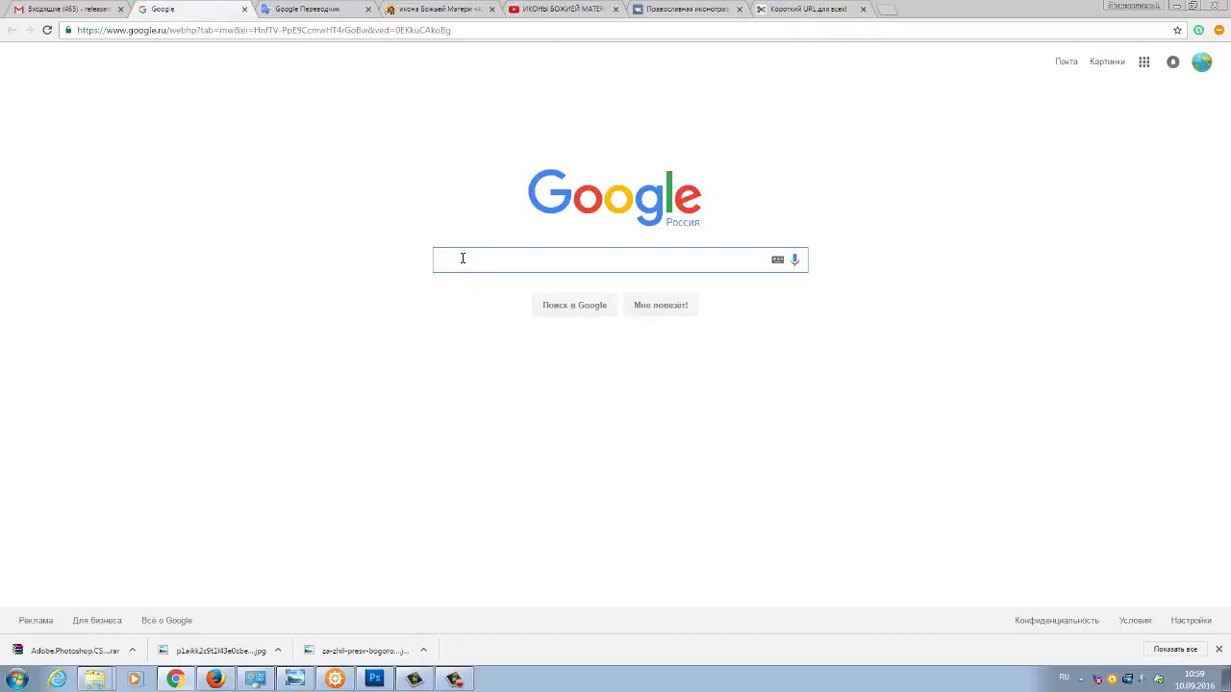
click(1107, 63)
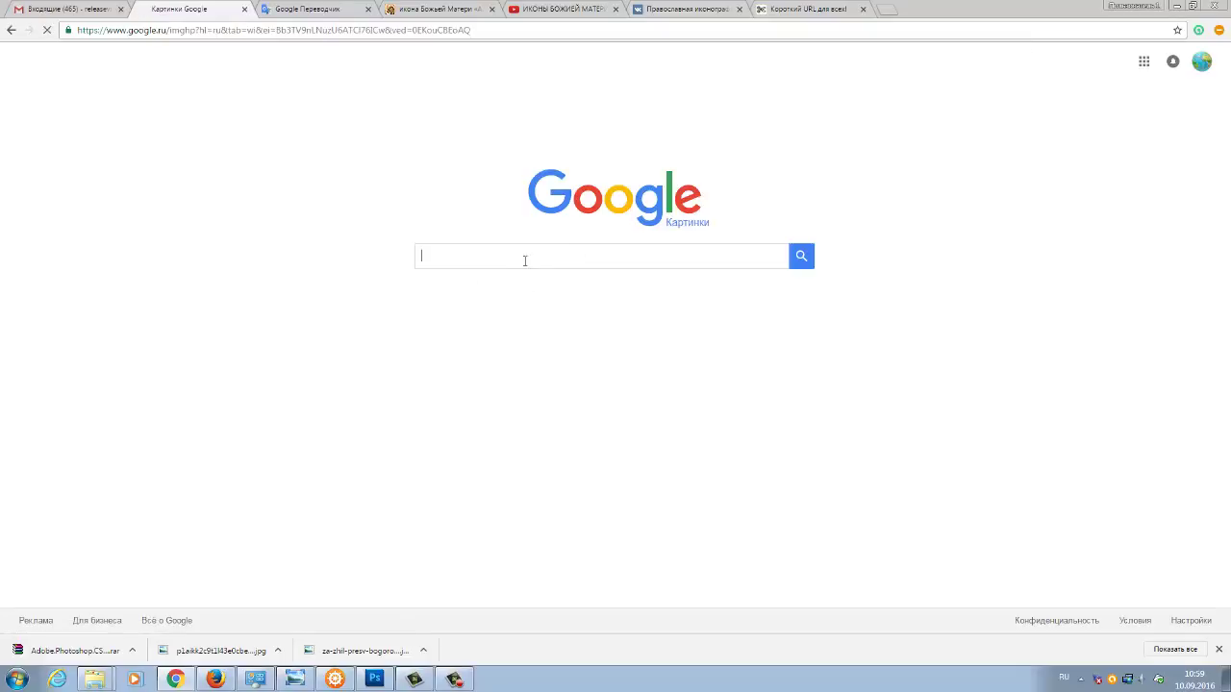
click(465, 256)
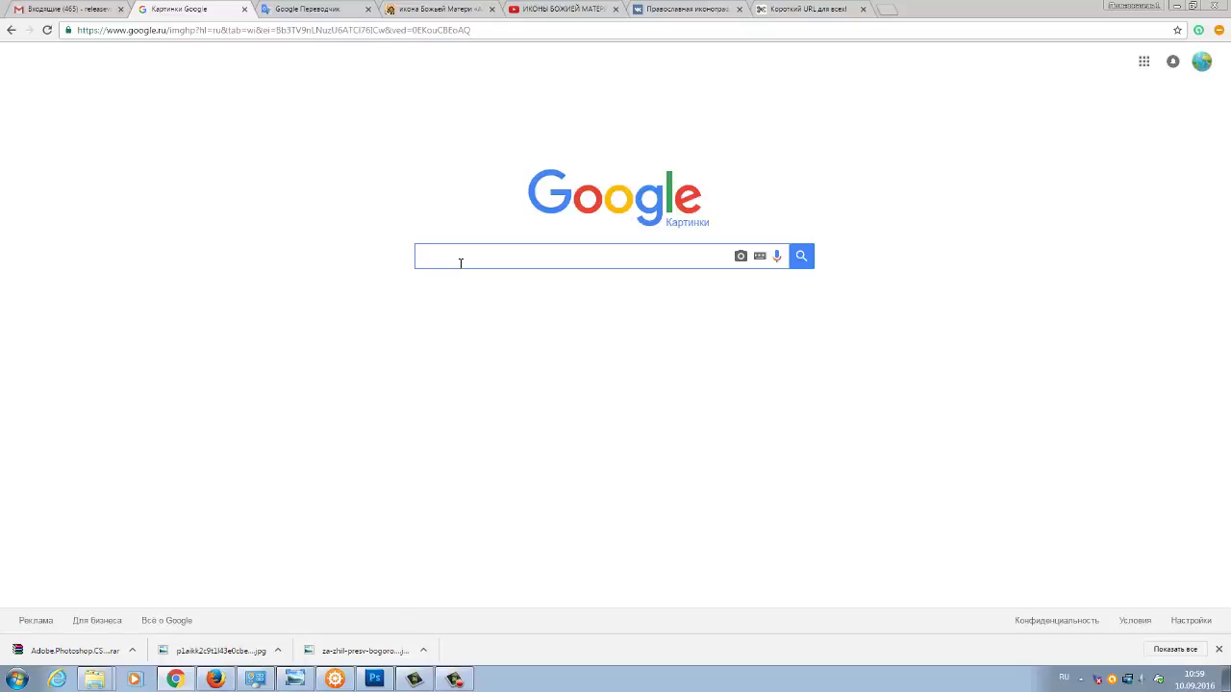
text(2)
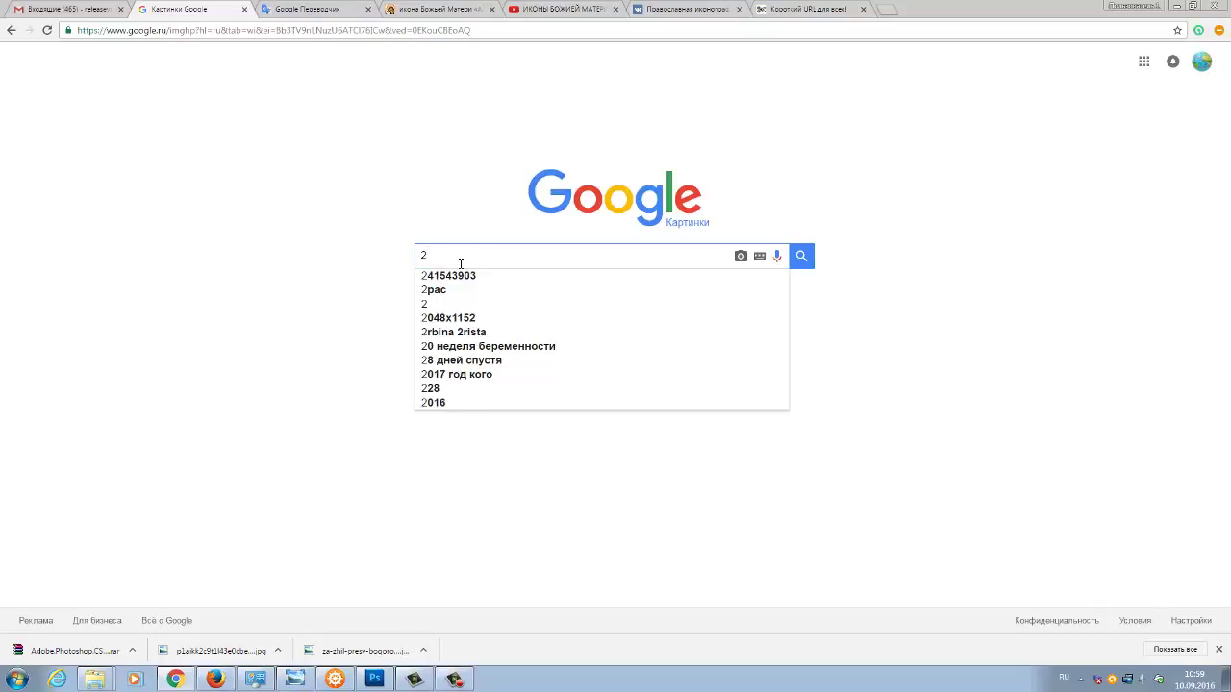
click(327, 8)
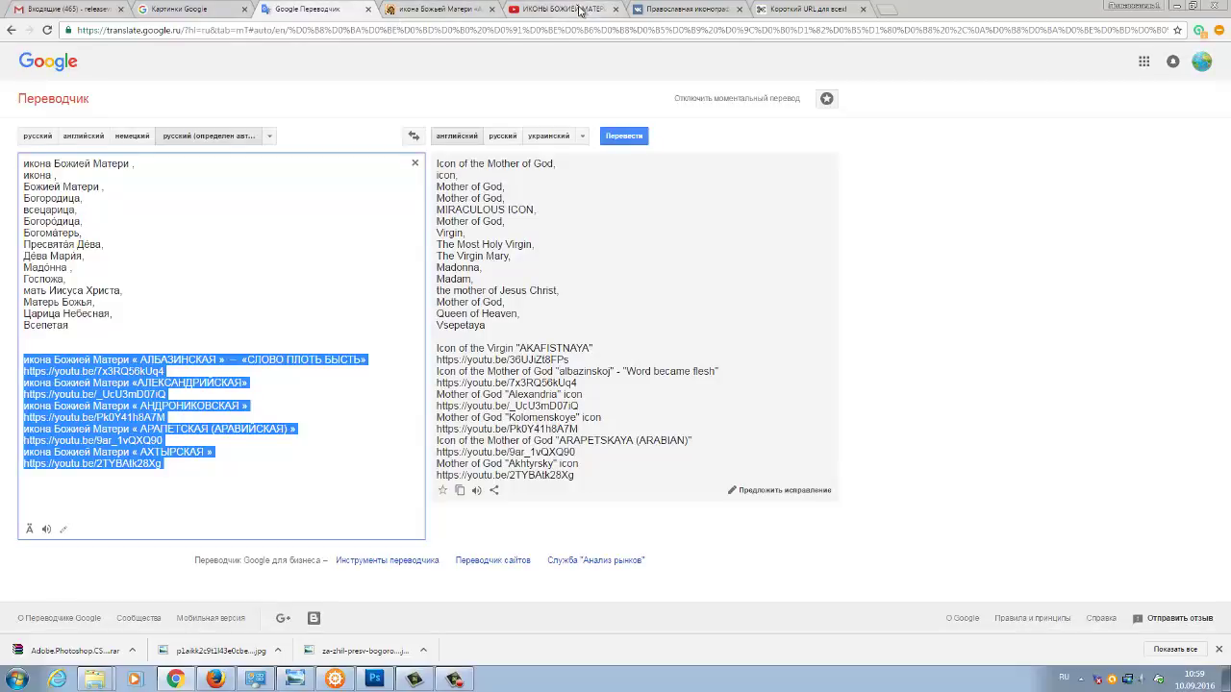
click(577, 10)
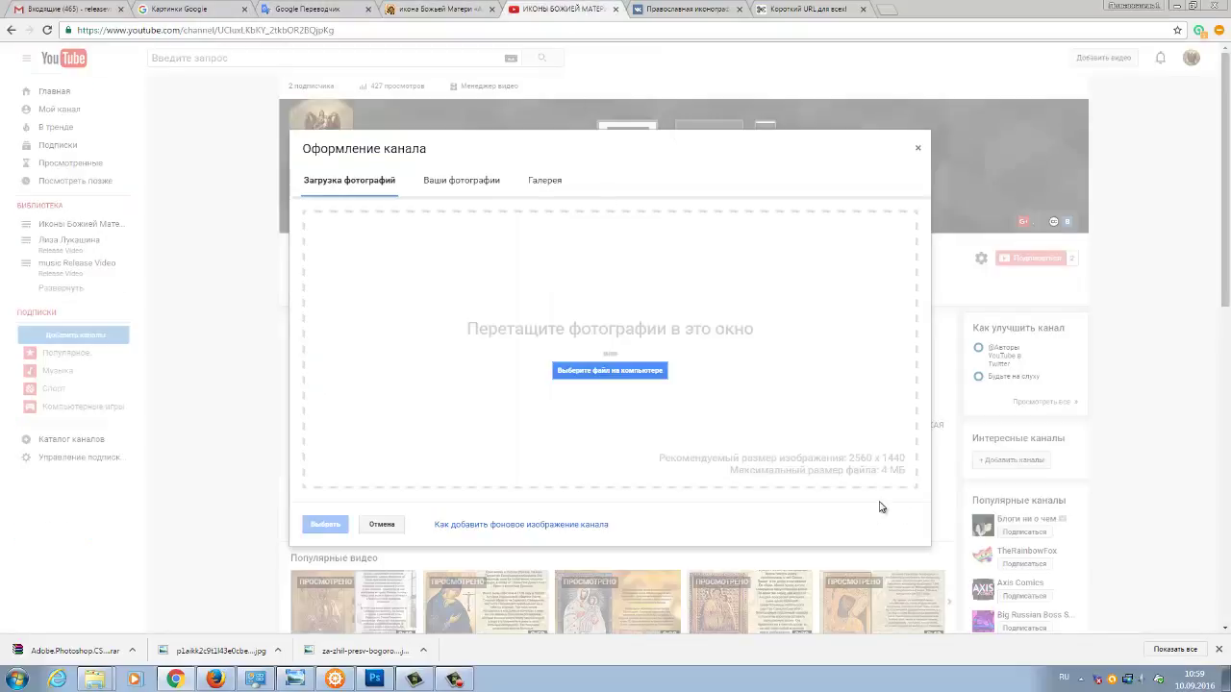
click(181, 11)
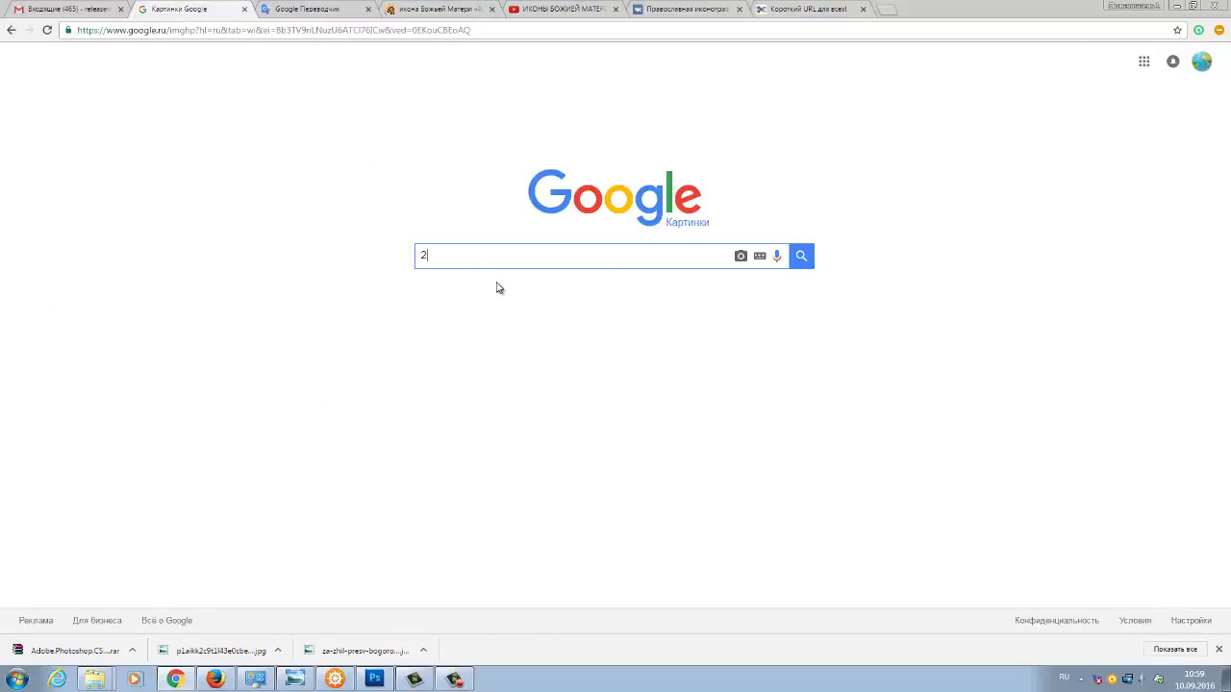
text(56)
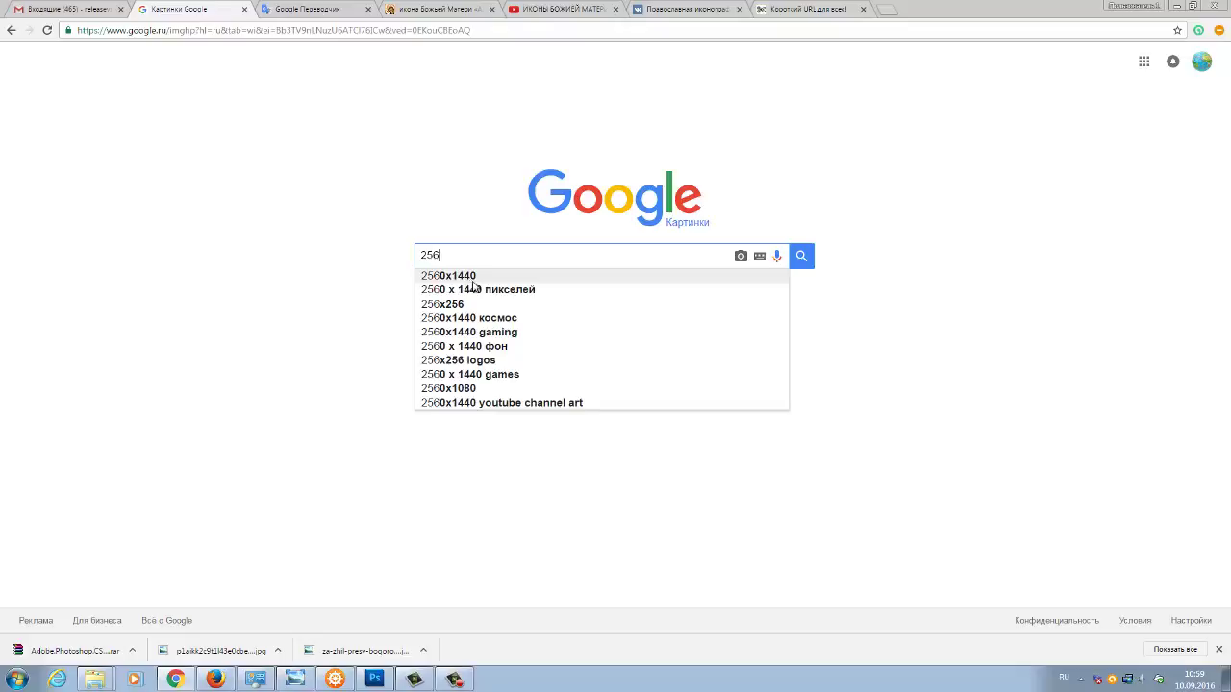
click(472, 279)
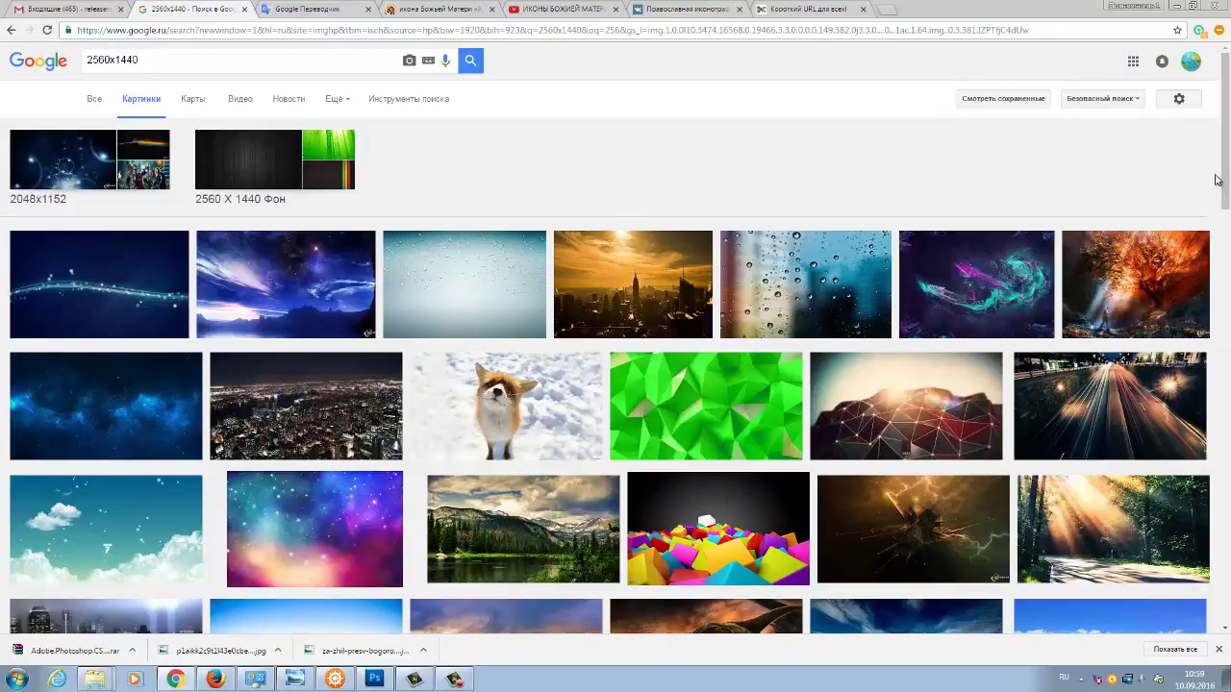
Step: Open the purple fractal wallpaper at full size and copy the image
scroll(1217, 176, down, 3)
scroll(615, 336, down, 2)
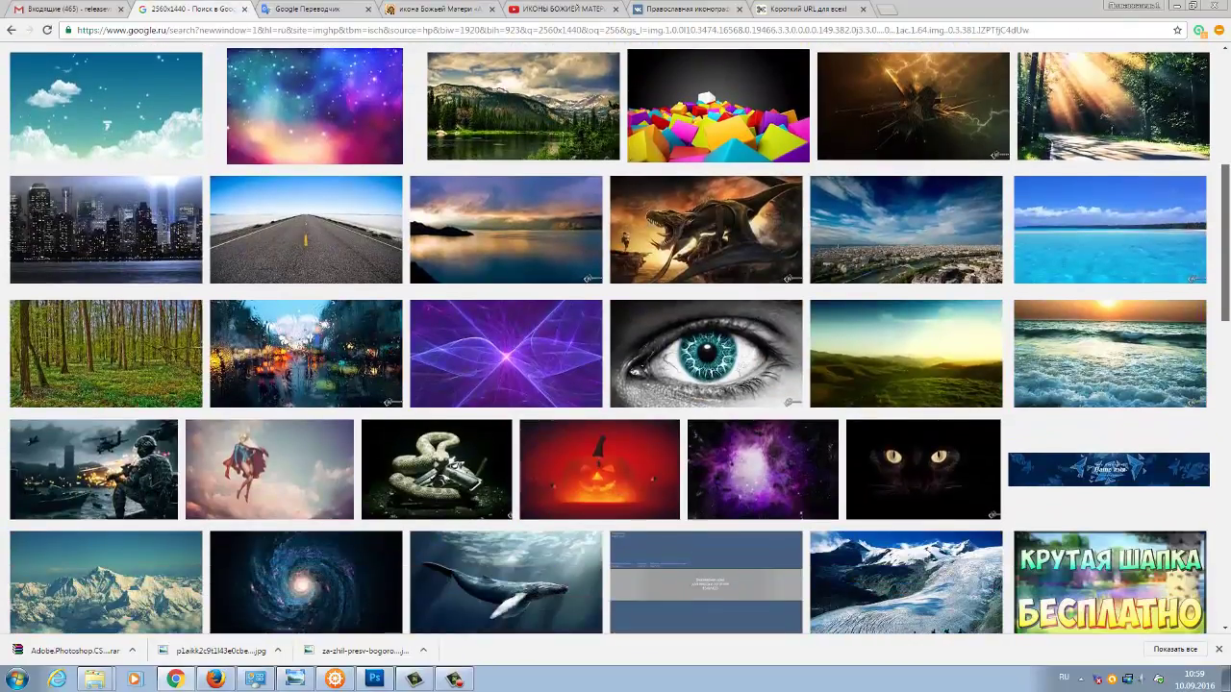
scroll(1229, 253, down, 1)
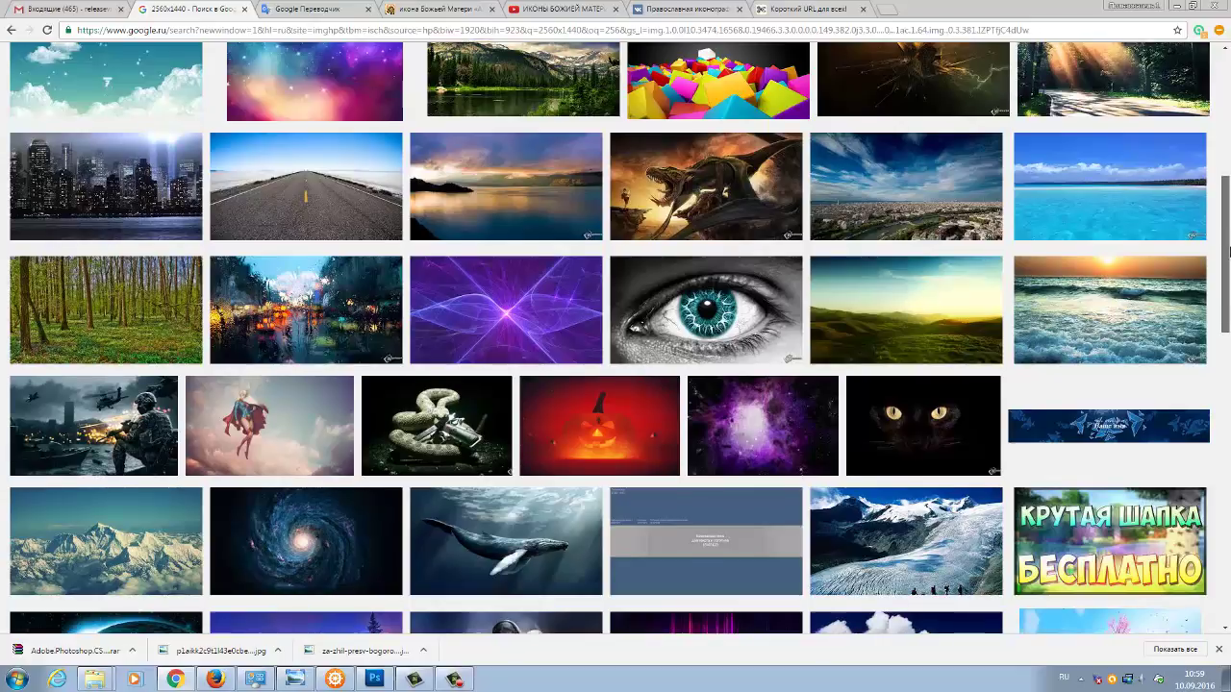
scroll(1229, 253, down, 1)
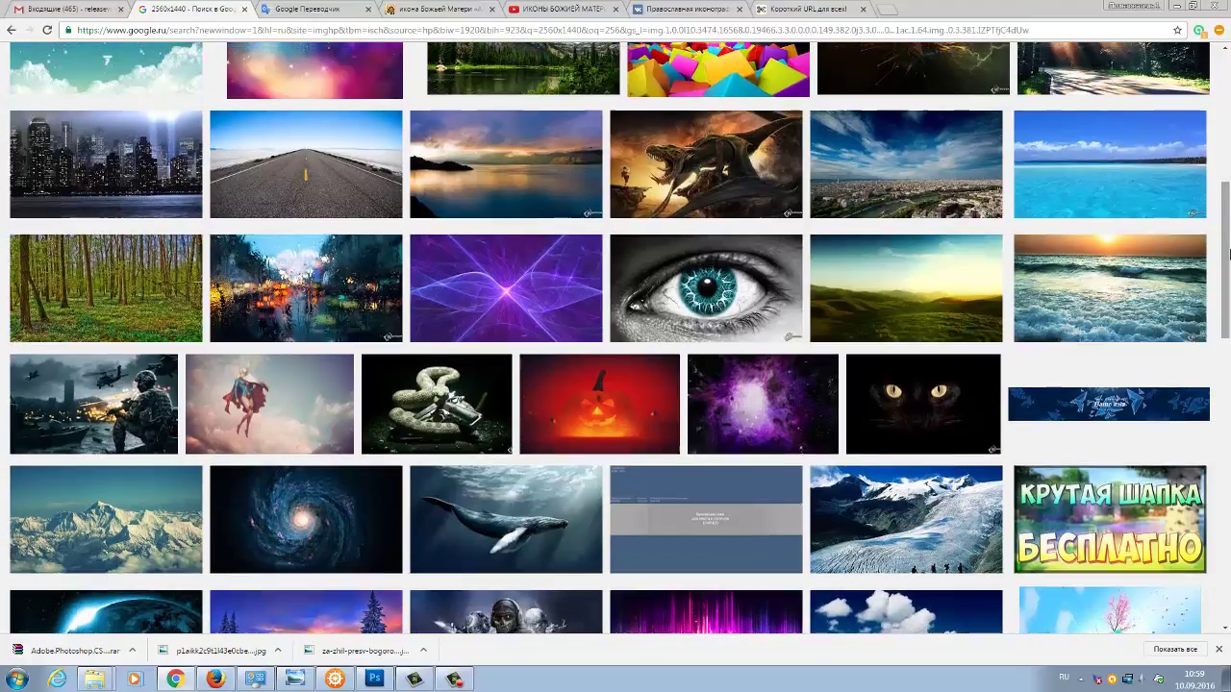
click(509, 299)
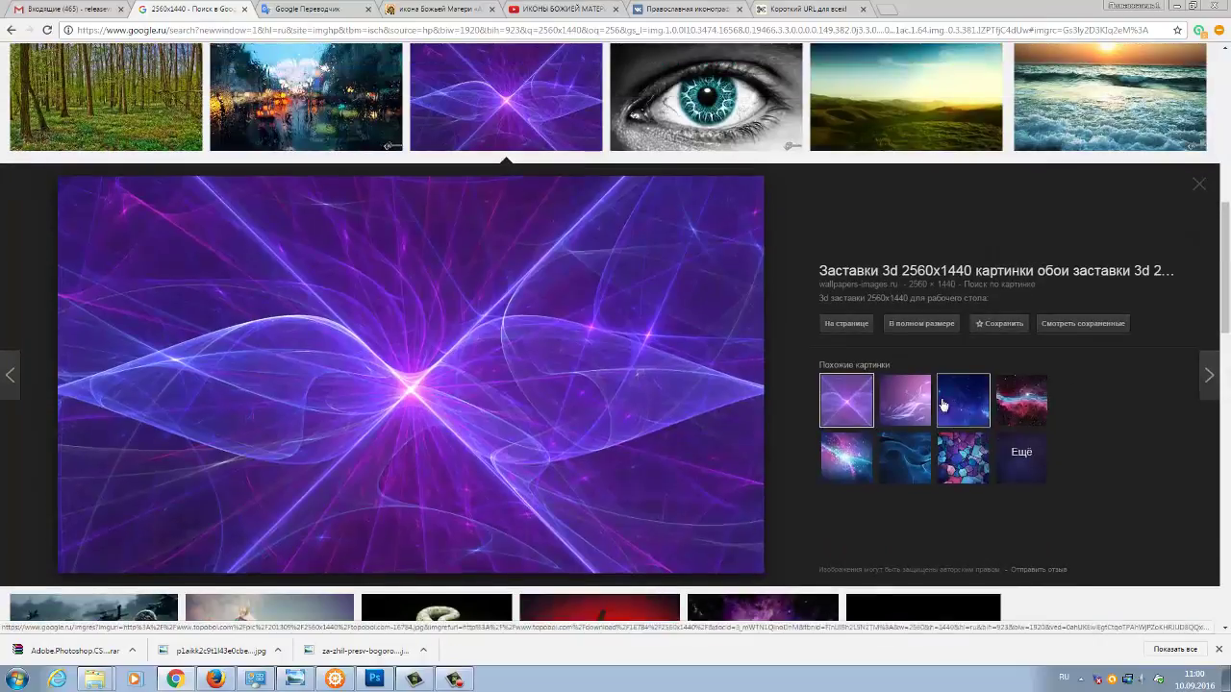
click(932, 324)
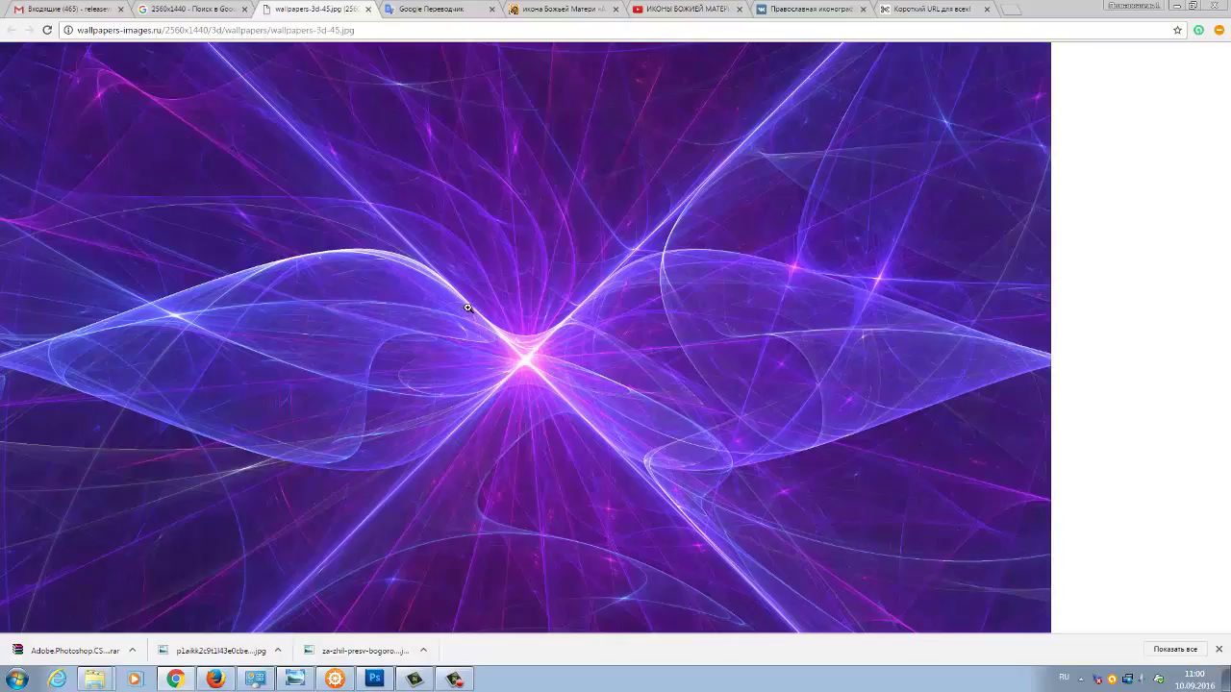
right_click(468, 309)
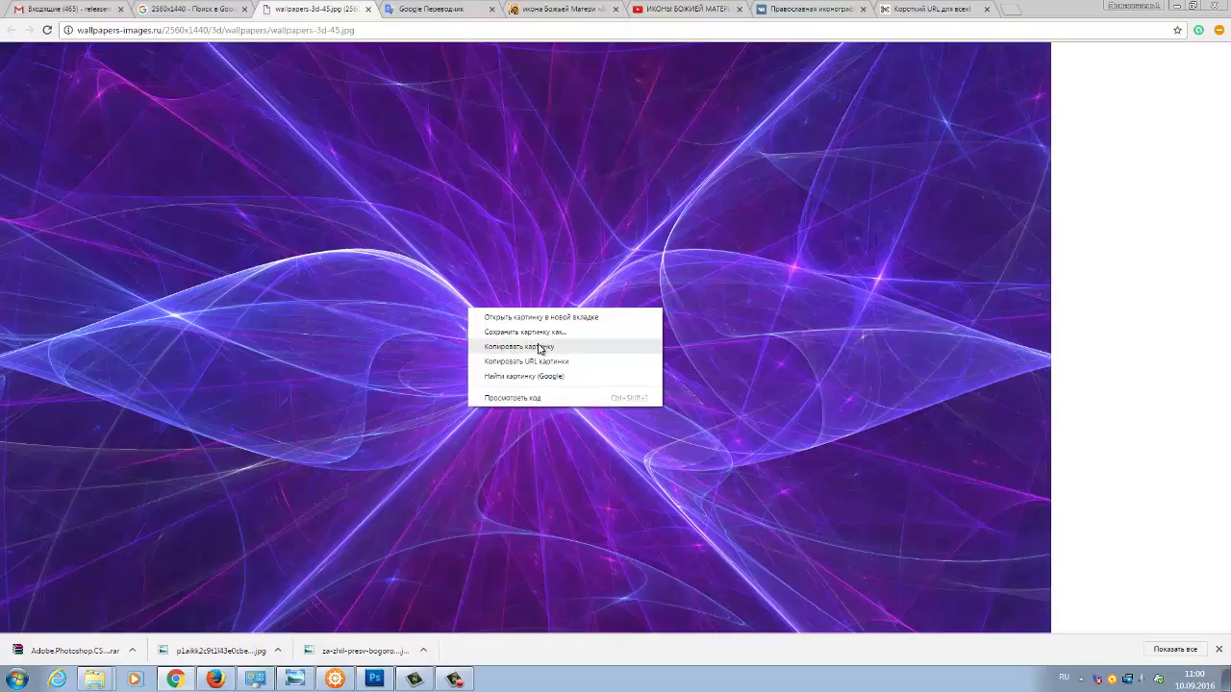
click(540, 348)
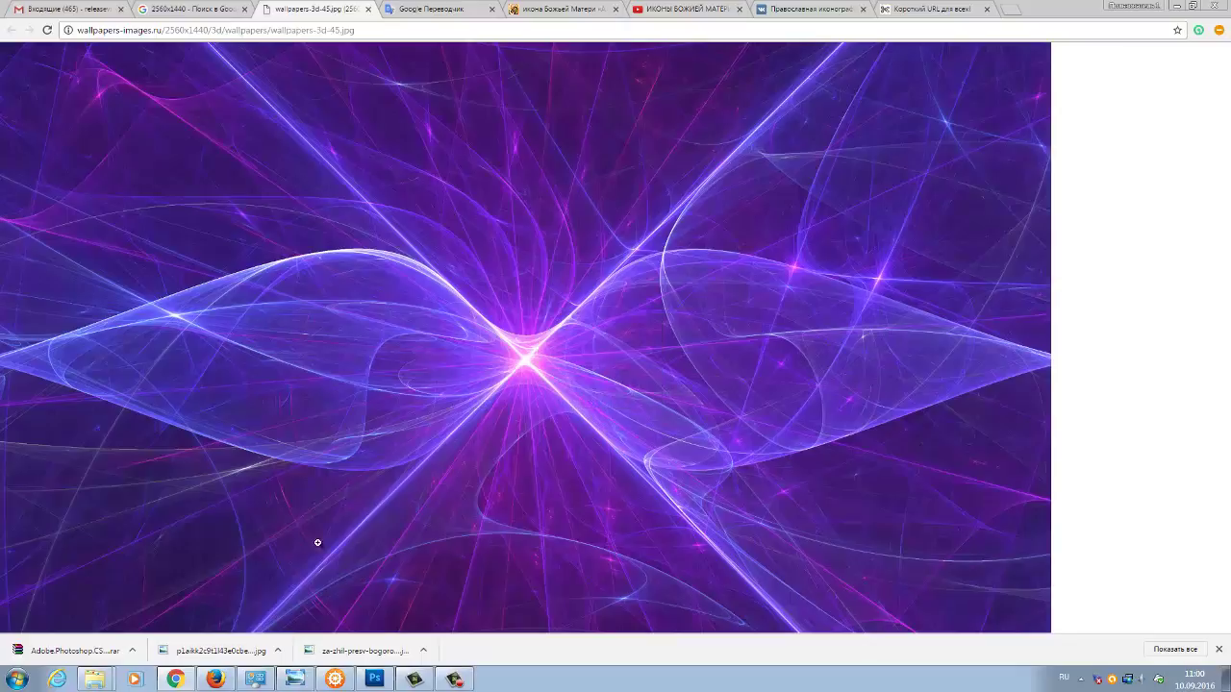
Step: Bring the Photoshop window to the front from the taskbar
click(375, 679)
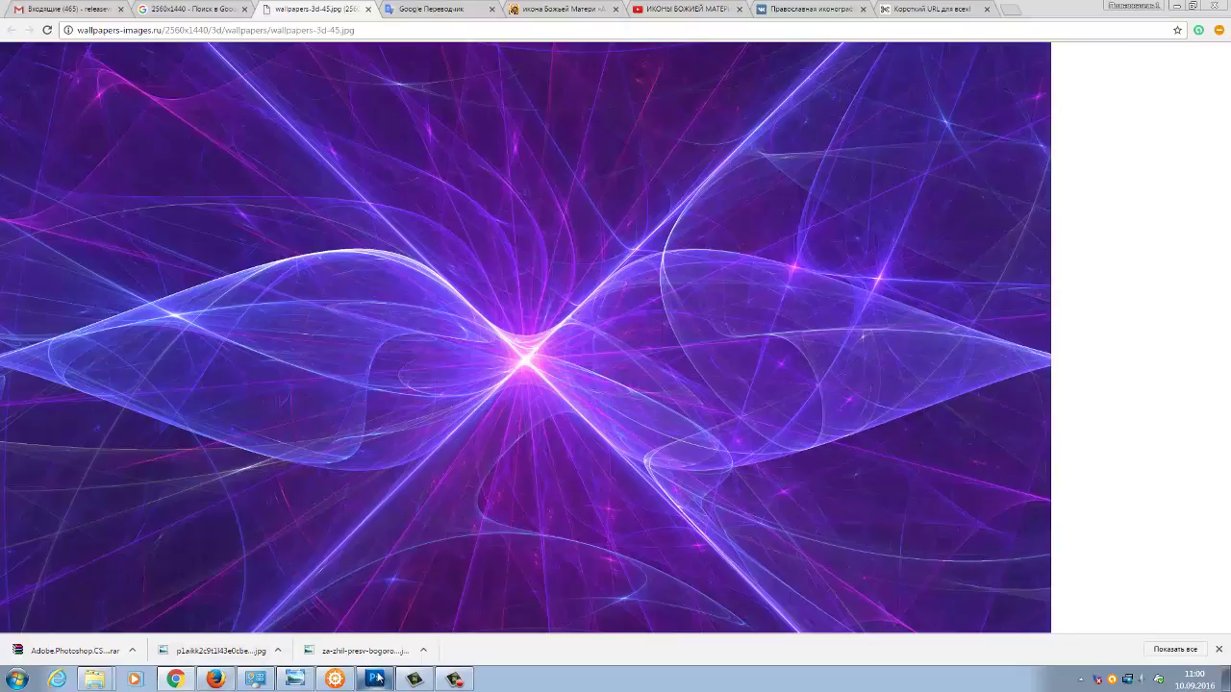
click(381, 679)
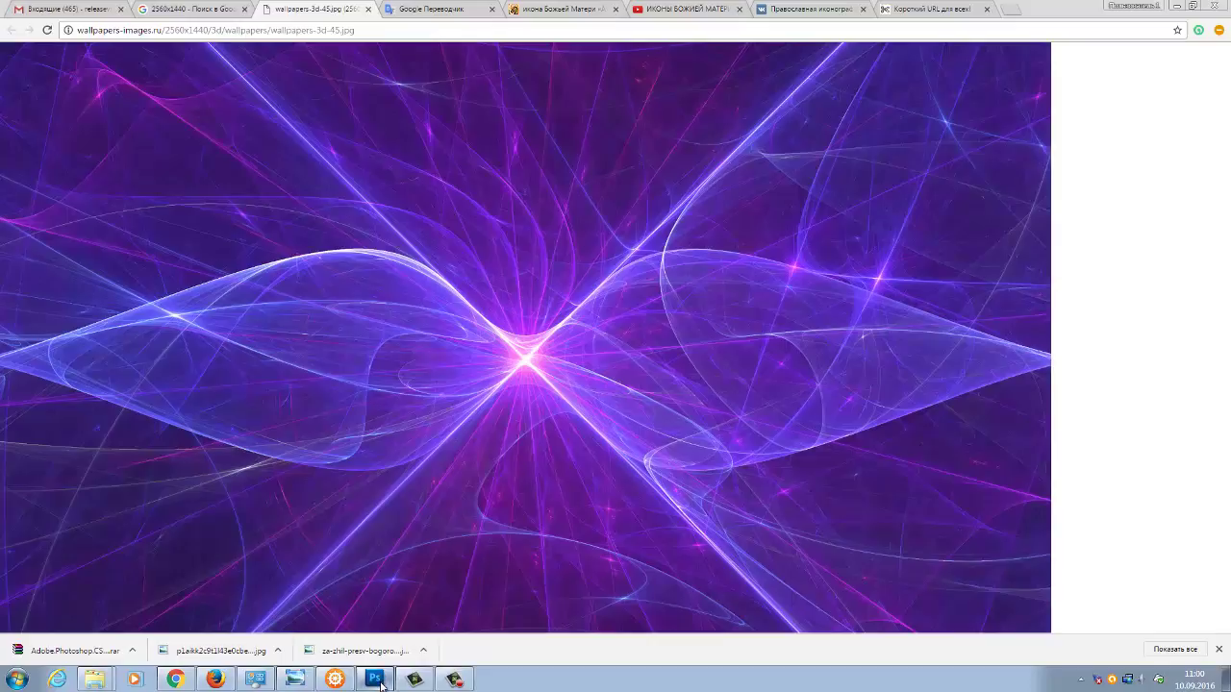
right_click(379, 684)
click(380, 685)
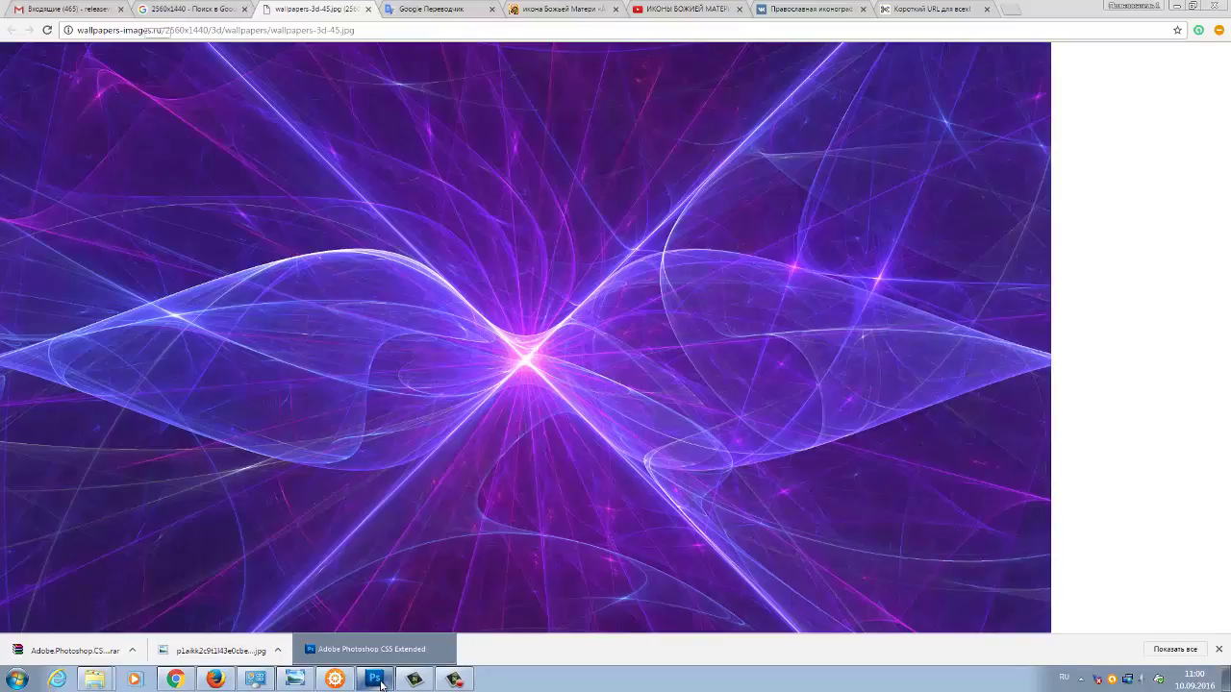
click(381, 685)
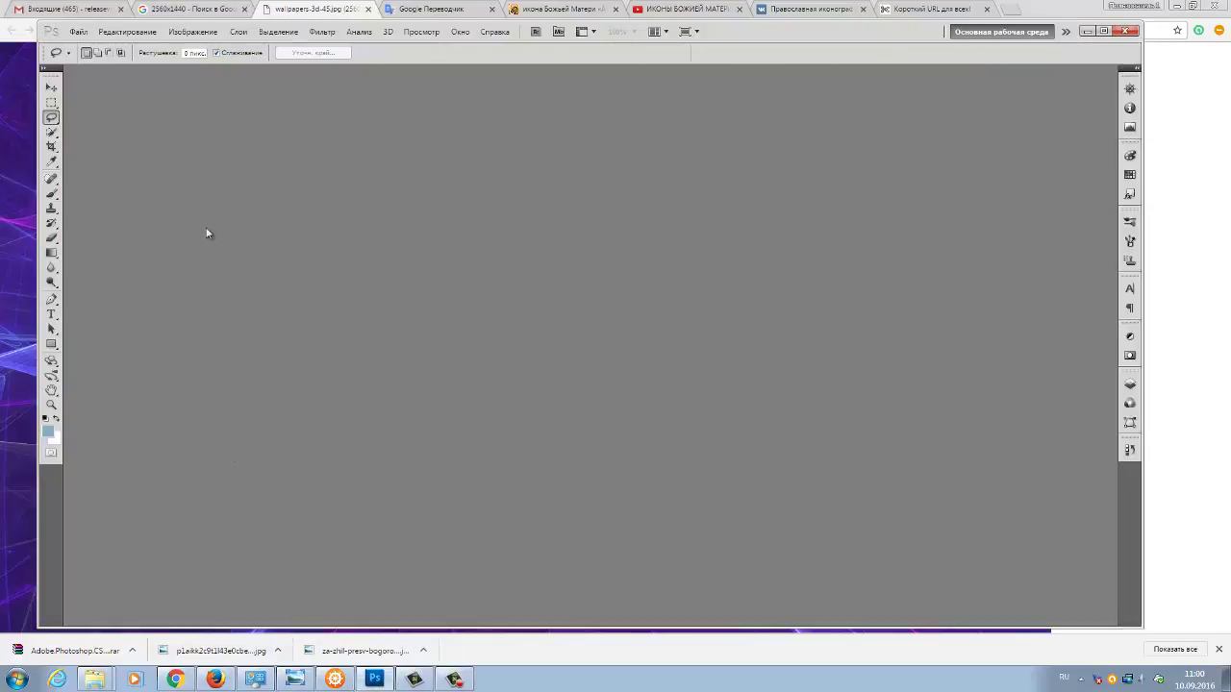
Step: Create a new 2560×1440 px document with Transparent background contents
click(76, 34)
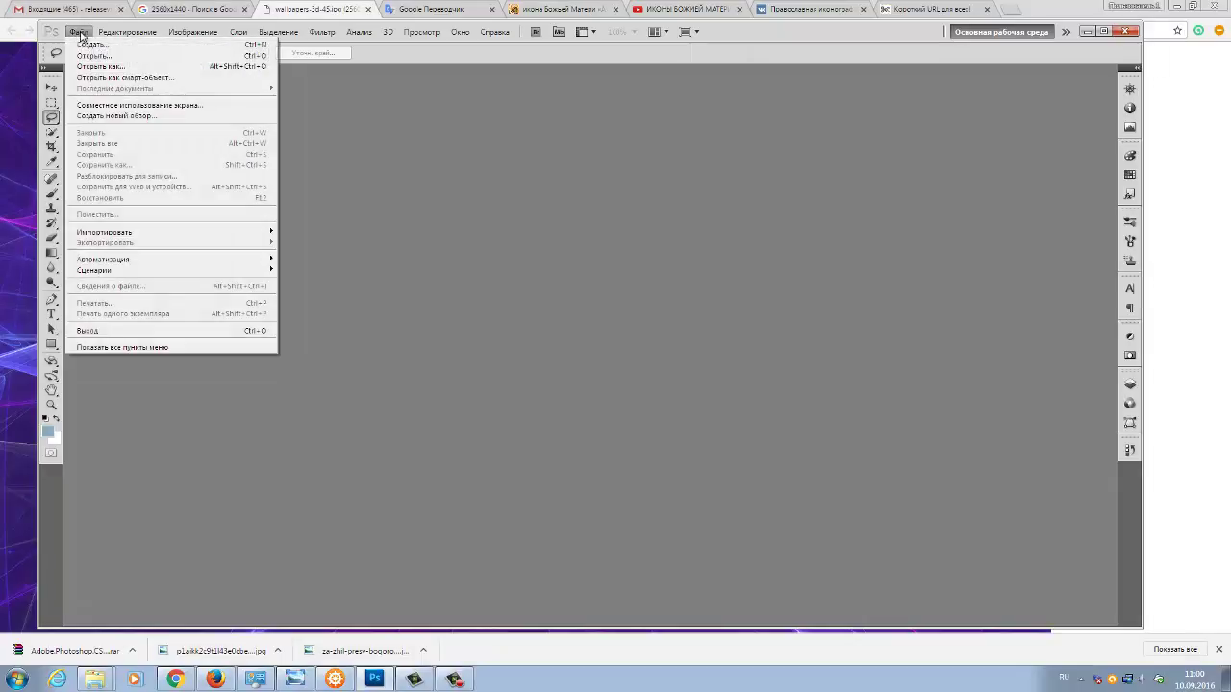
click(95, 46)
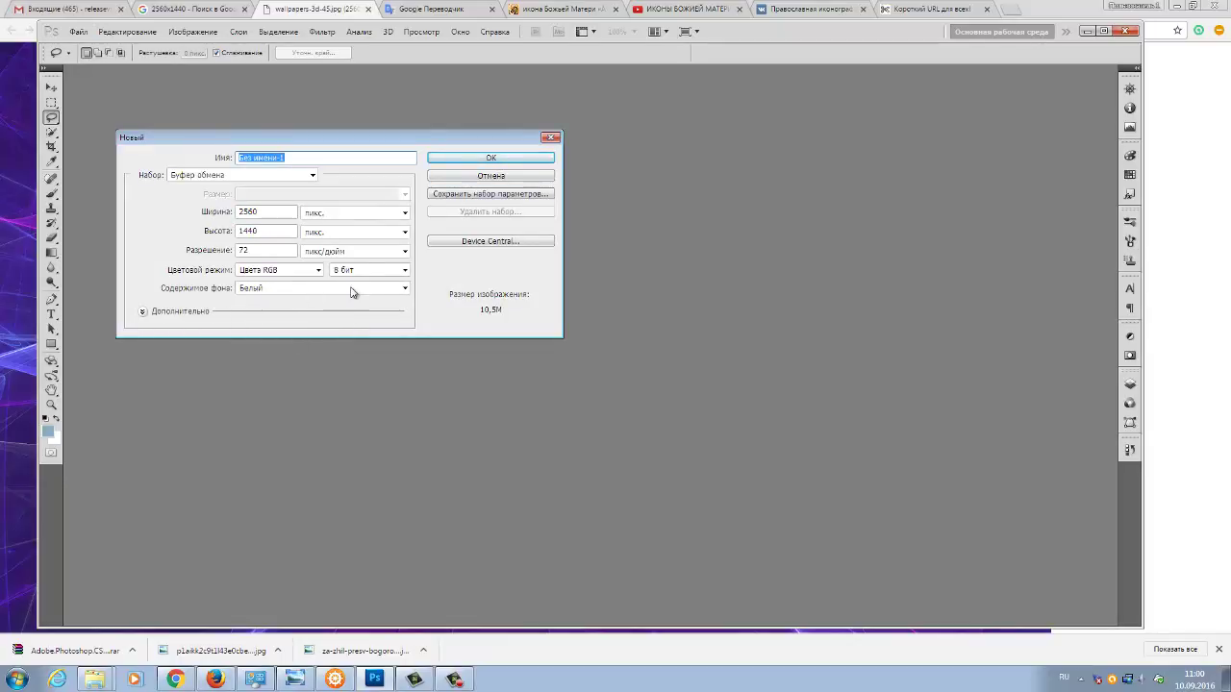
click(405, 288)
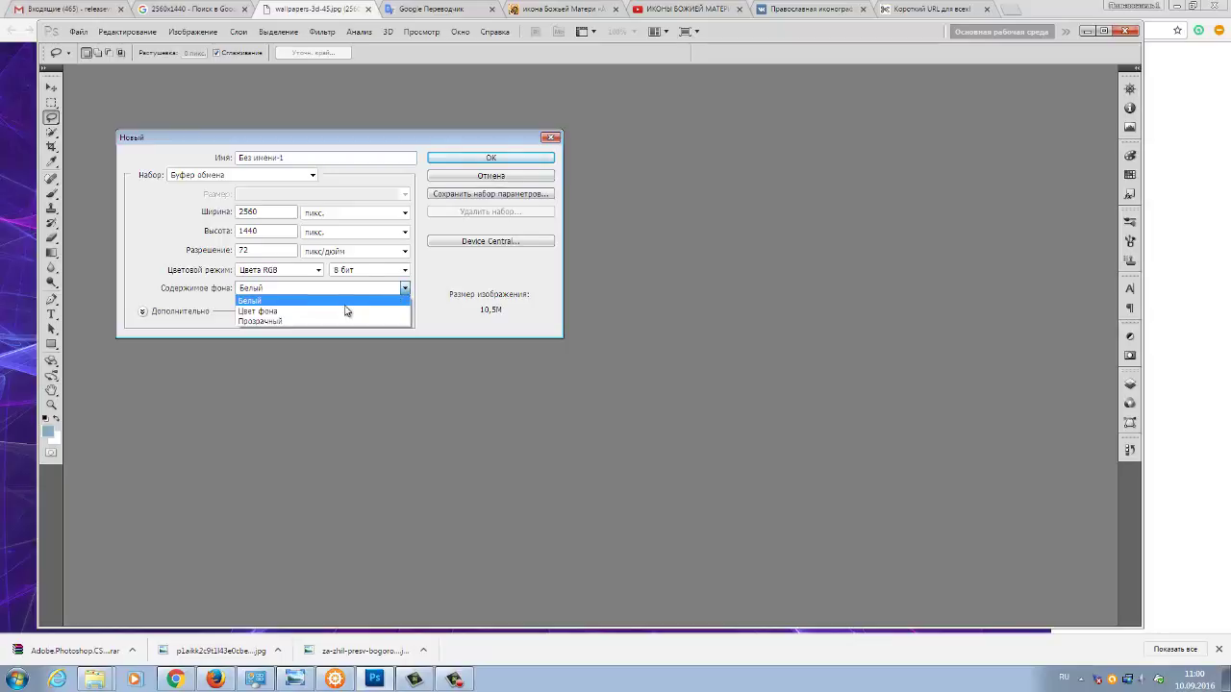
click(277, 322)
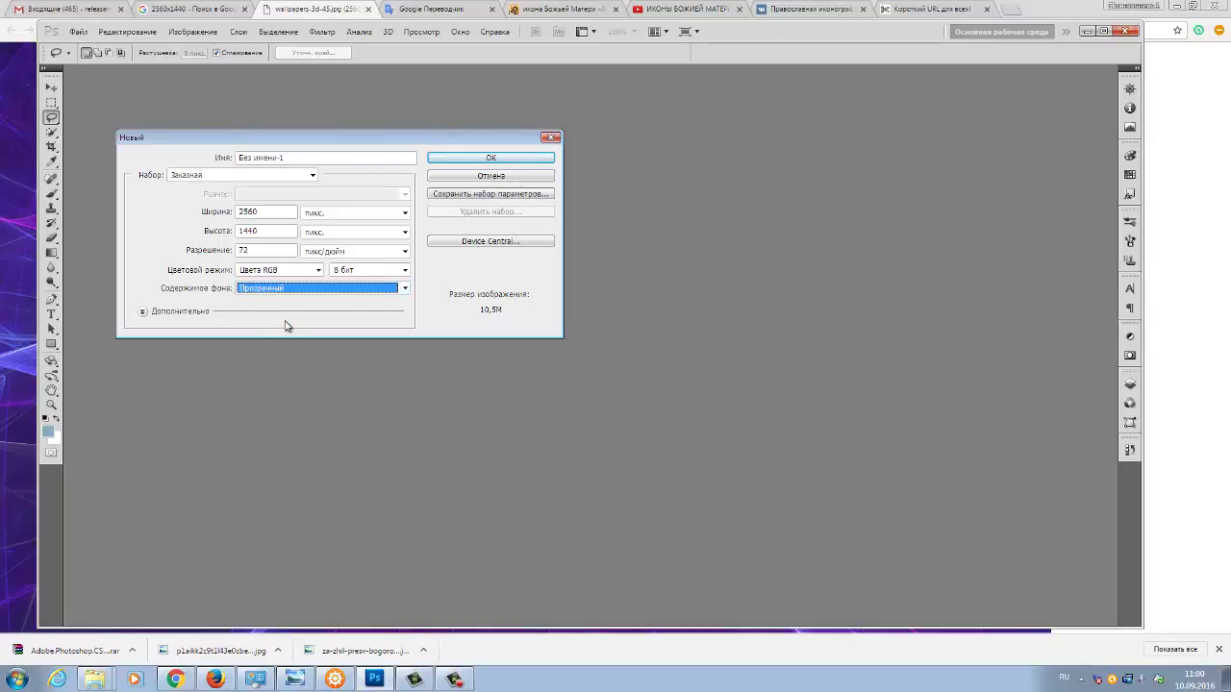
click(492, 160)
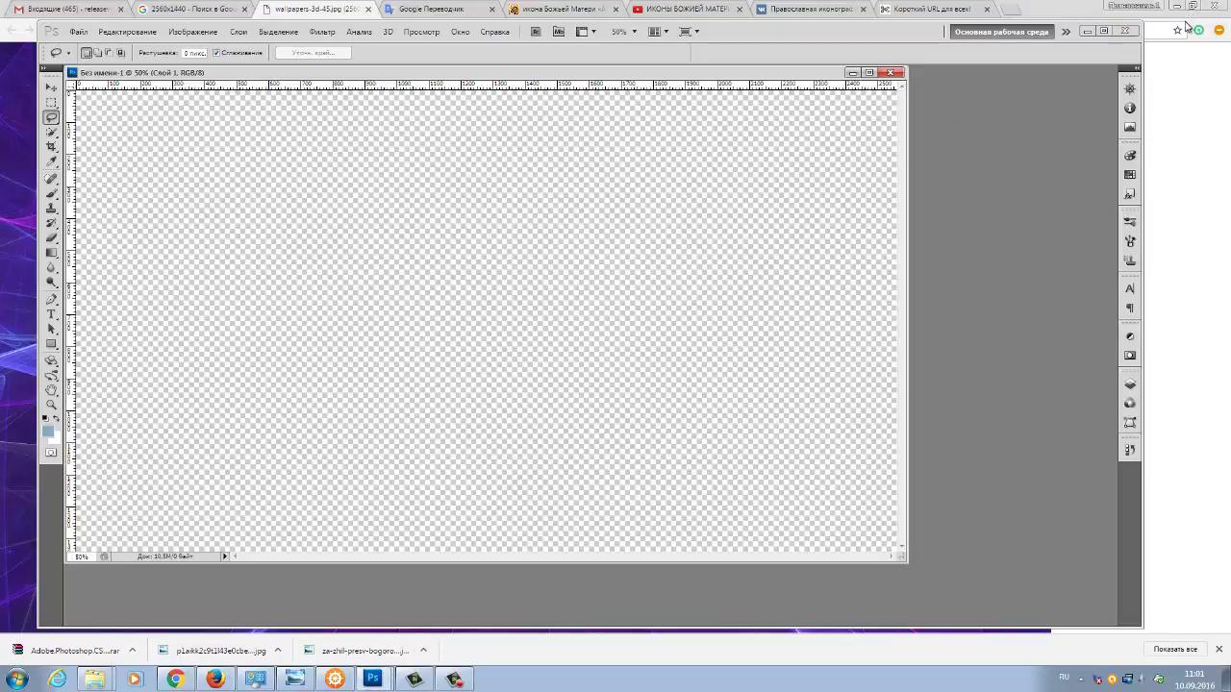
Step: Dock the new document as a full-size tab and paste the purple fractal wallpaper into it
click(1194, 7)
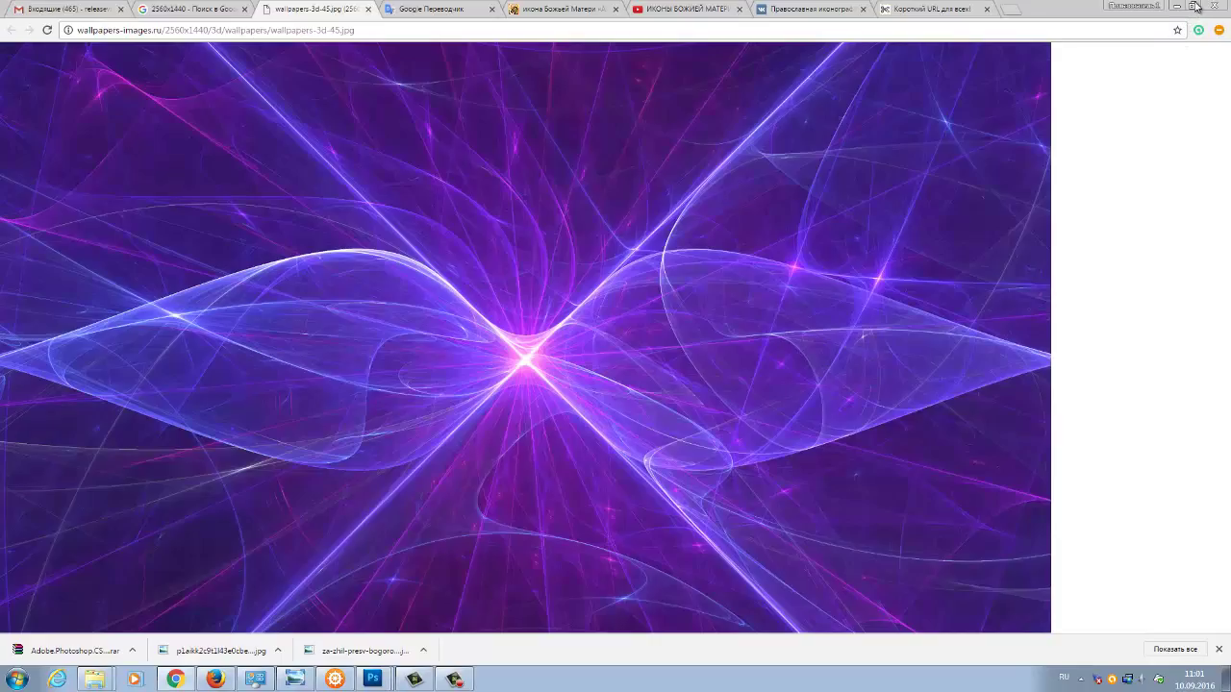
click(1104, 31)
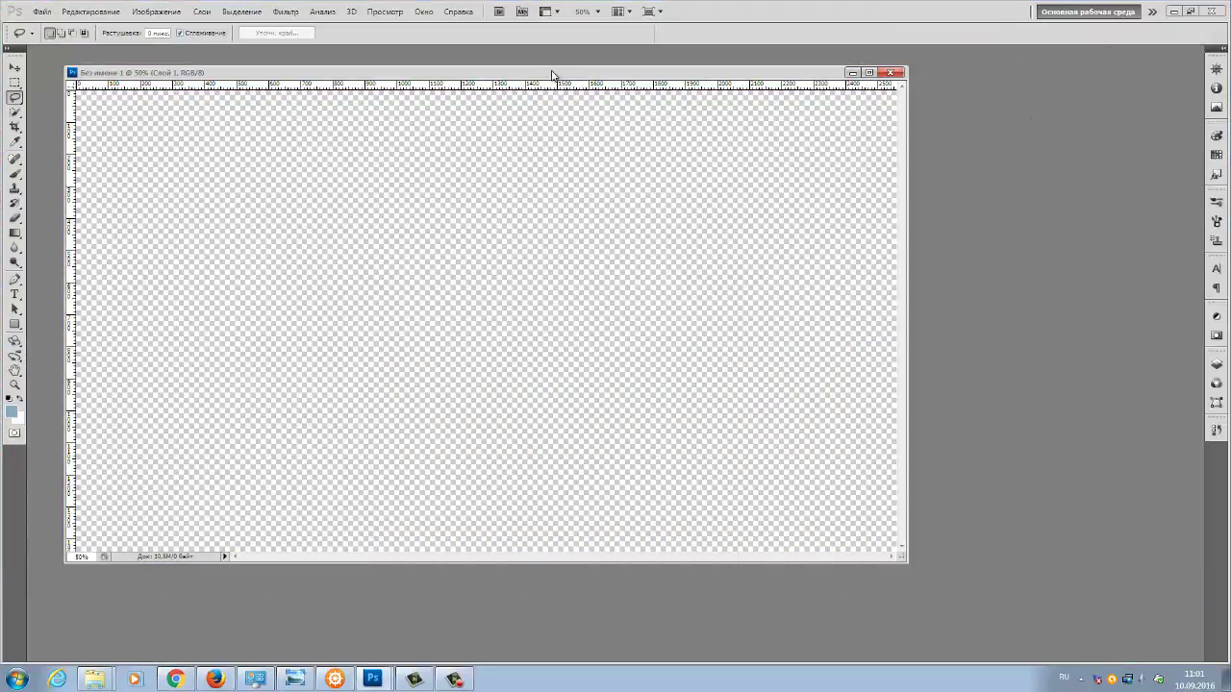
drag(532, 77, 521, 58)
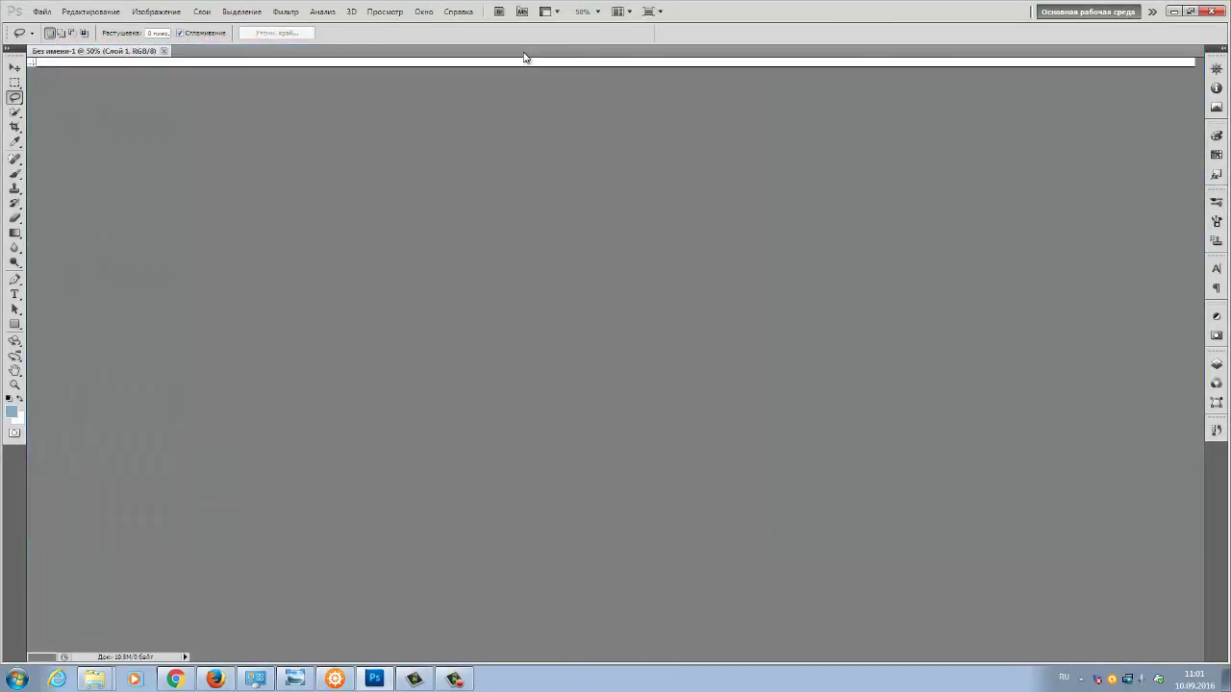
drag(521, 58, 525, 54)
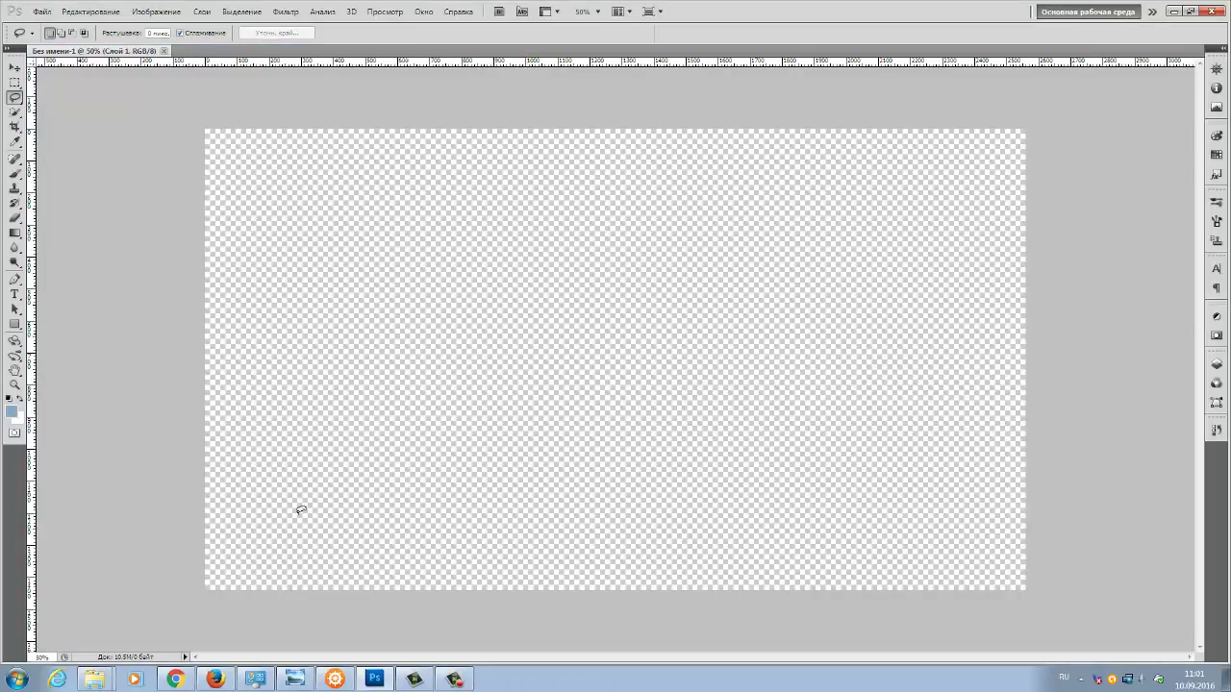
key(ctrl+v)
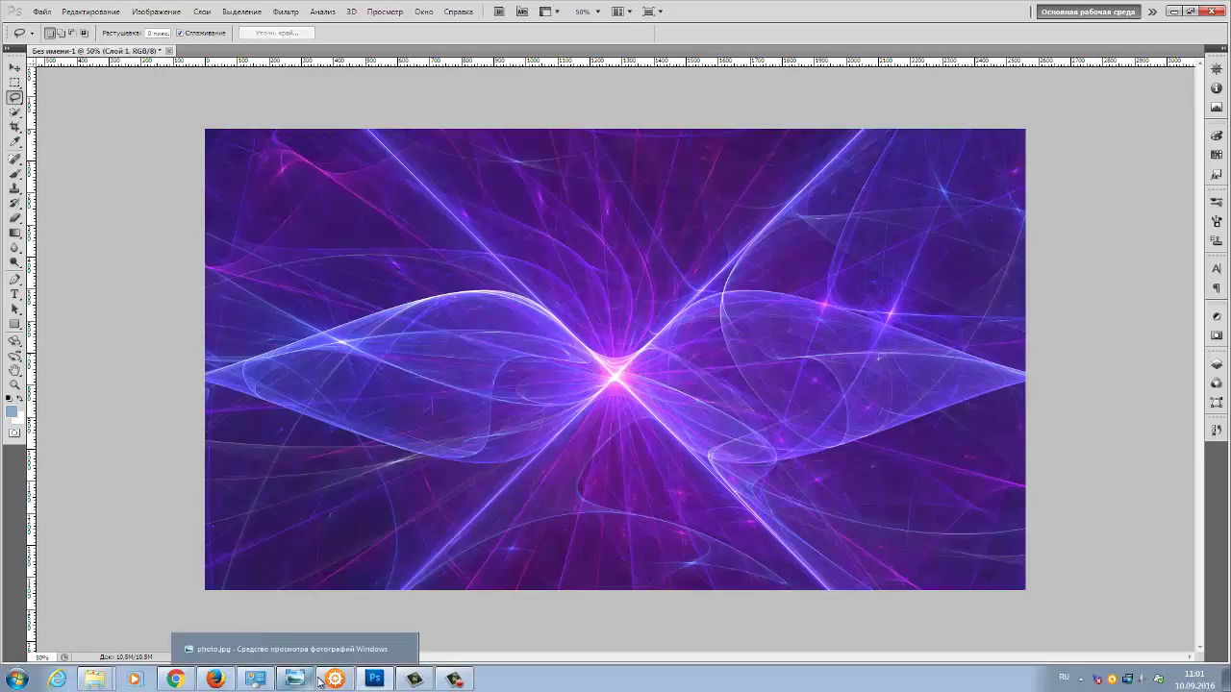
click(217, 681)
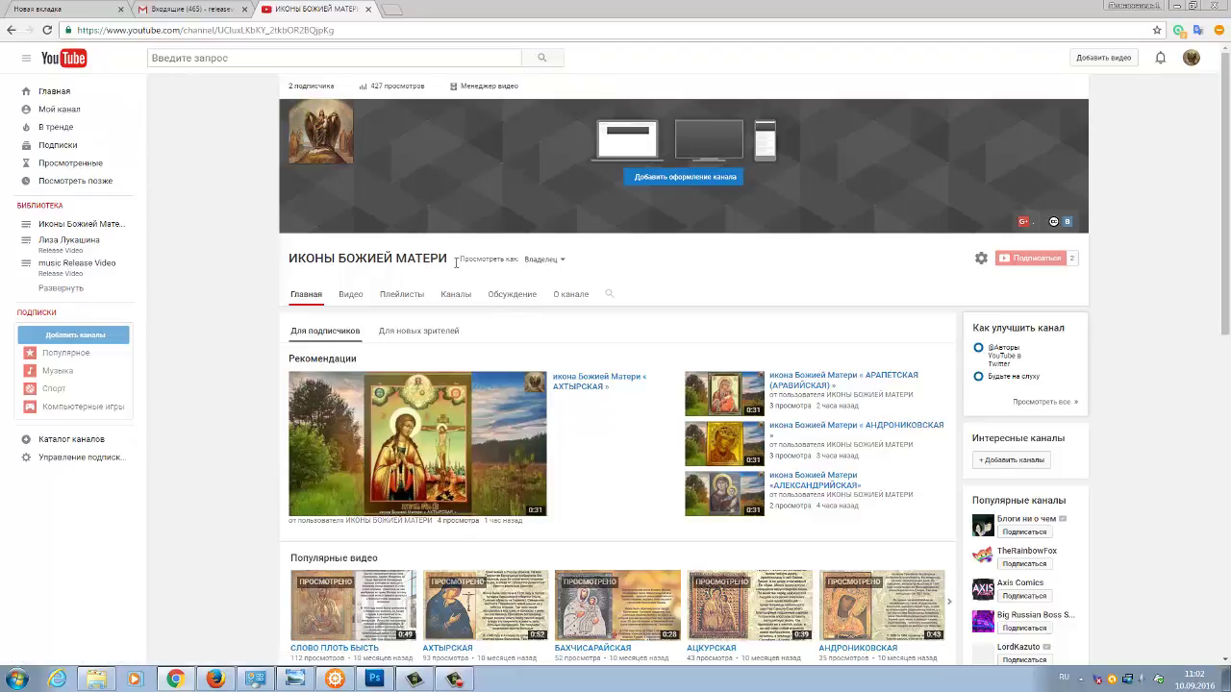
Step: Select and copy the YouTube channel title ИКОНЫ БОЖИЕЙ МАТЕРИ, then return to Photoshop
drag(456, 263, 291, 262)
key(ctrl+c)
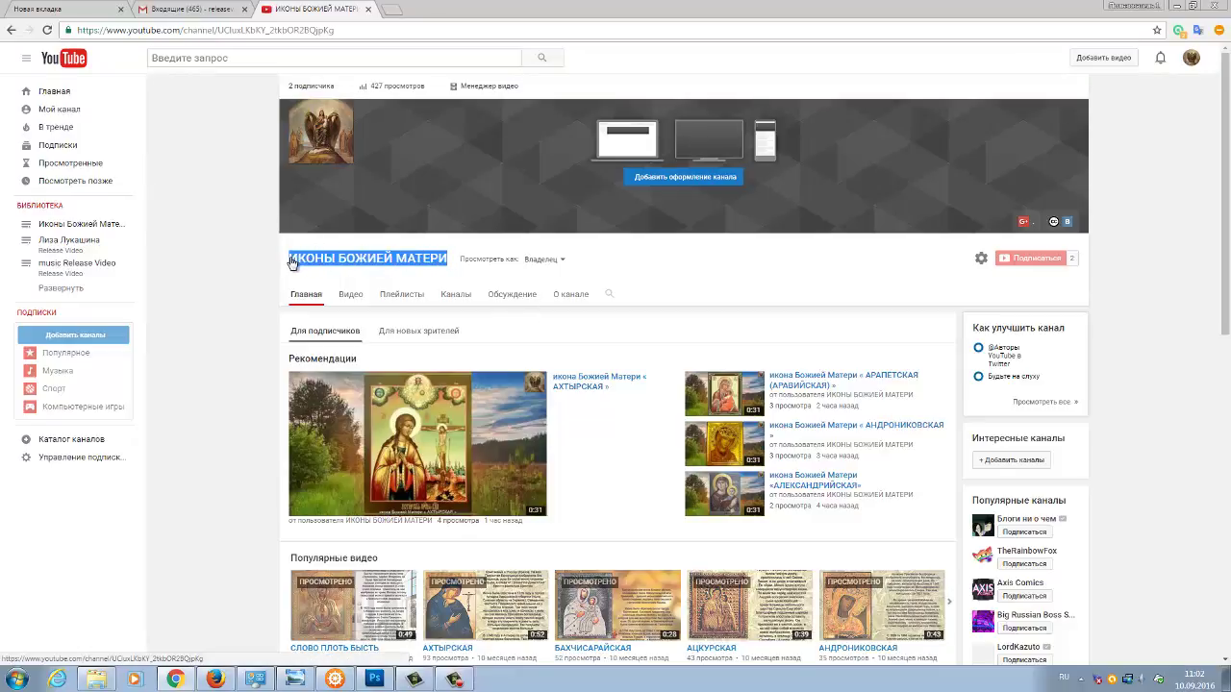
right_click(352, 262)
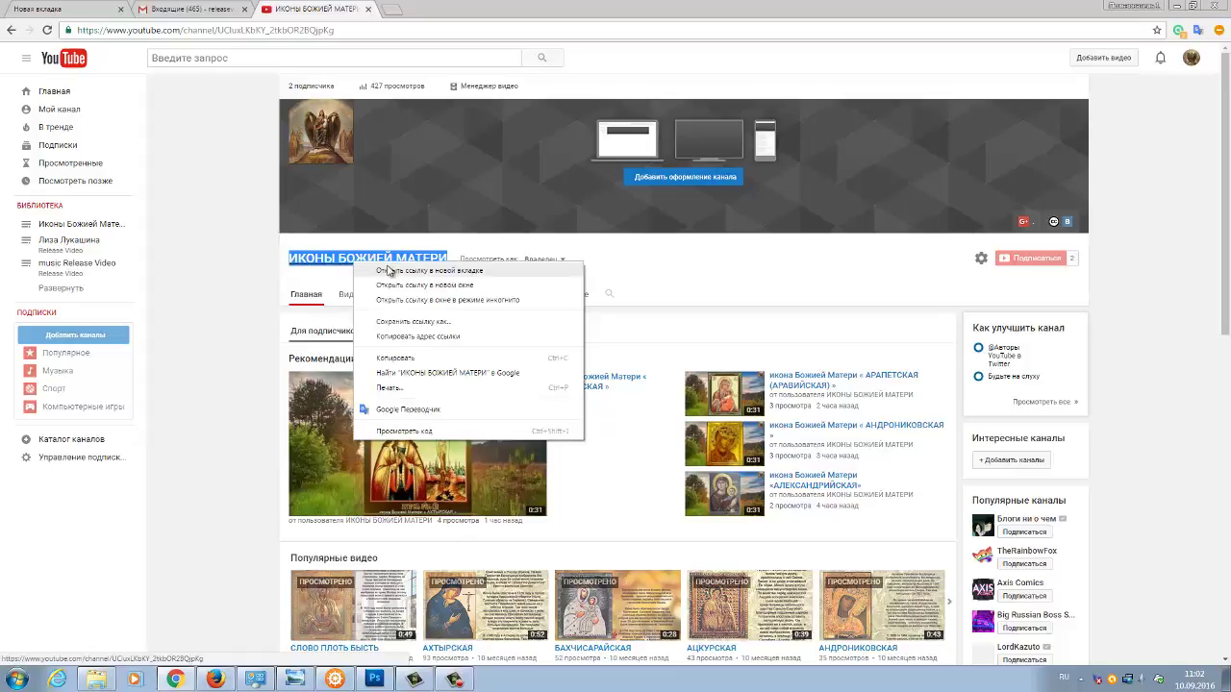
click(402, 358)
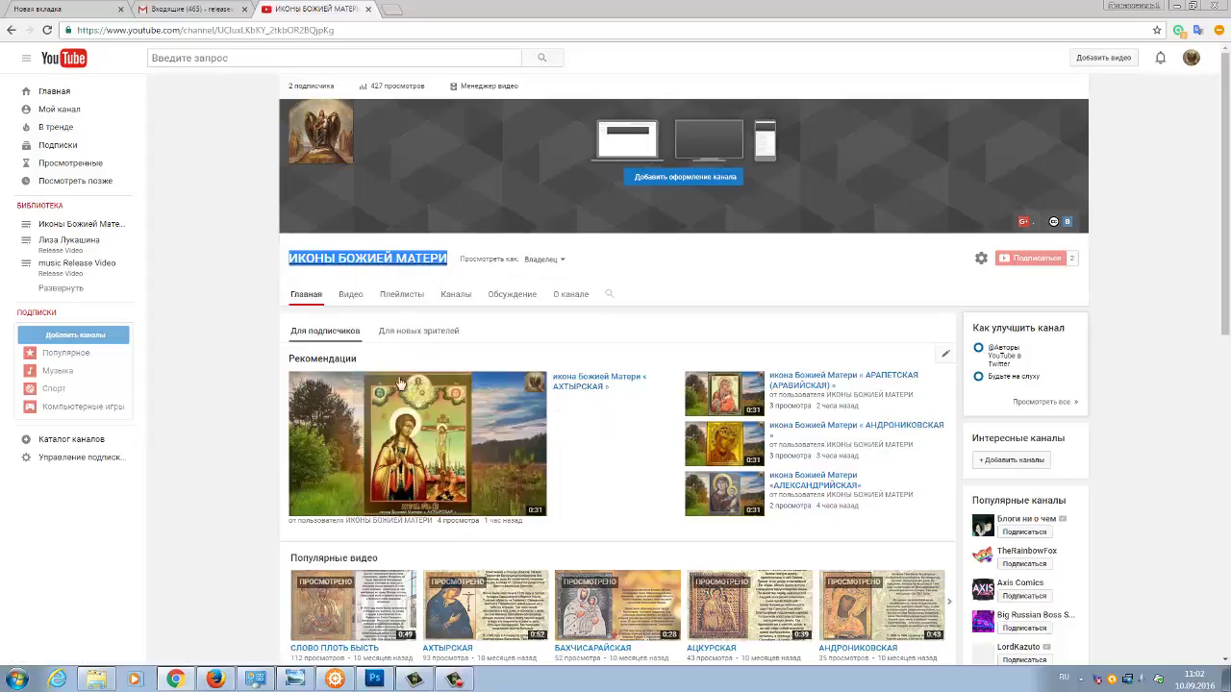
click(375, 680)
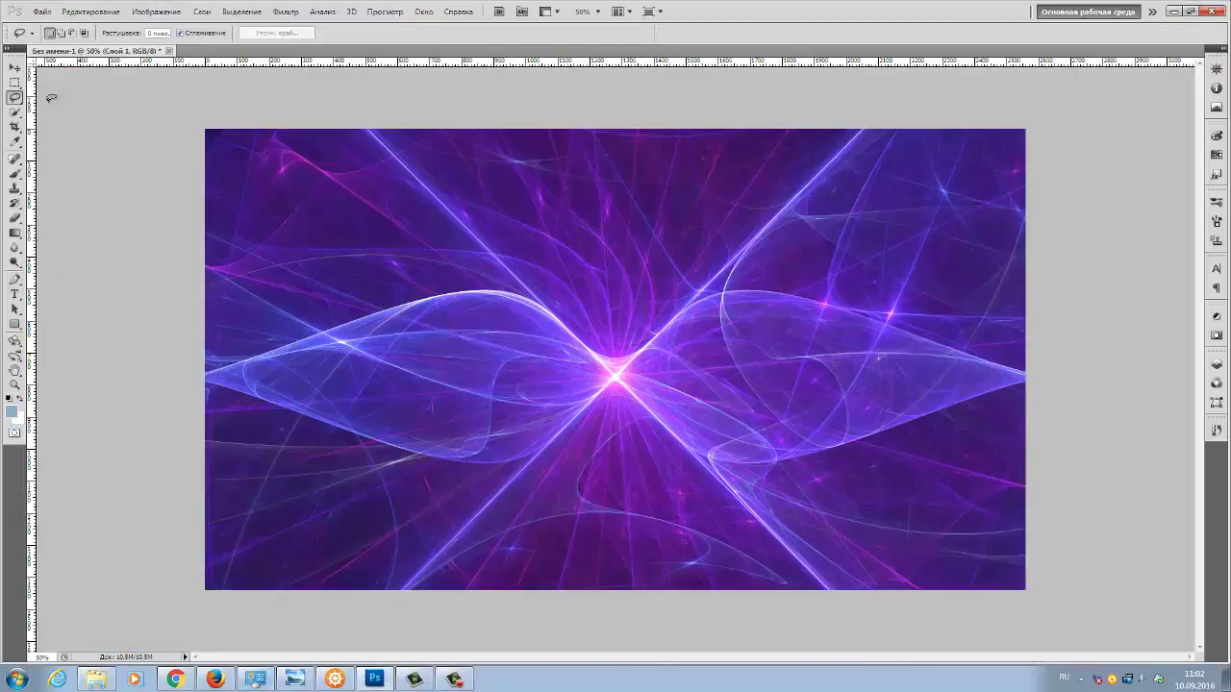
Step: Choose the Horizontal Type tool with a 30 pt Regular font
click(14, 295)
drag(16, 296, 71, 301)
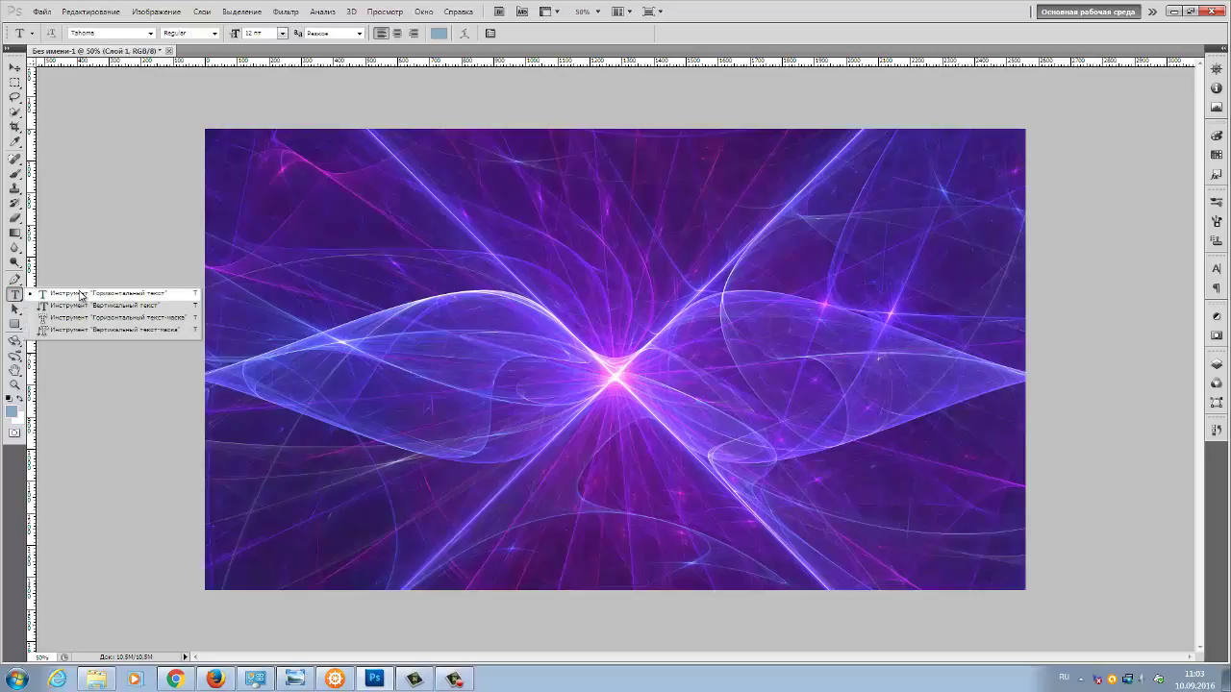
click(131, 295)
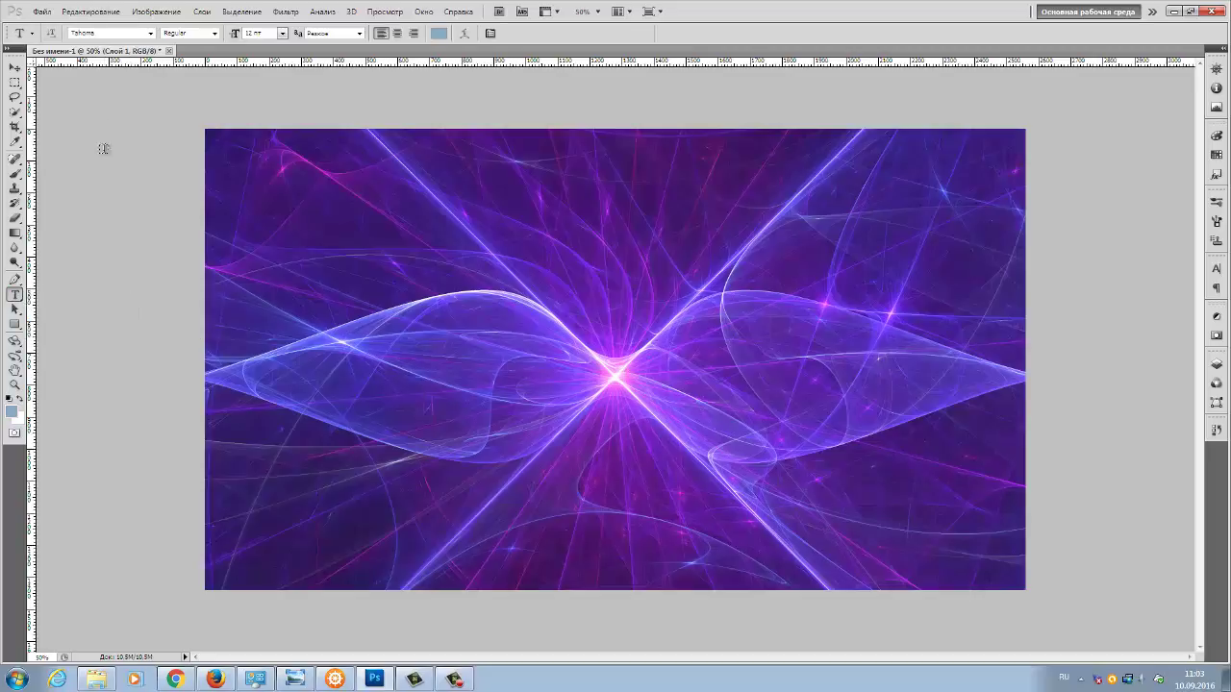
click(282, 34)
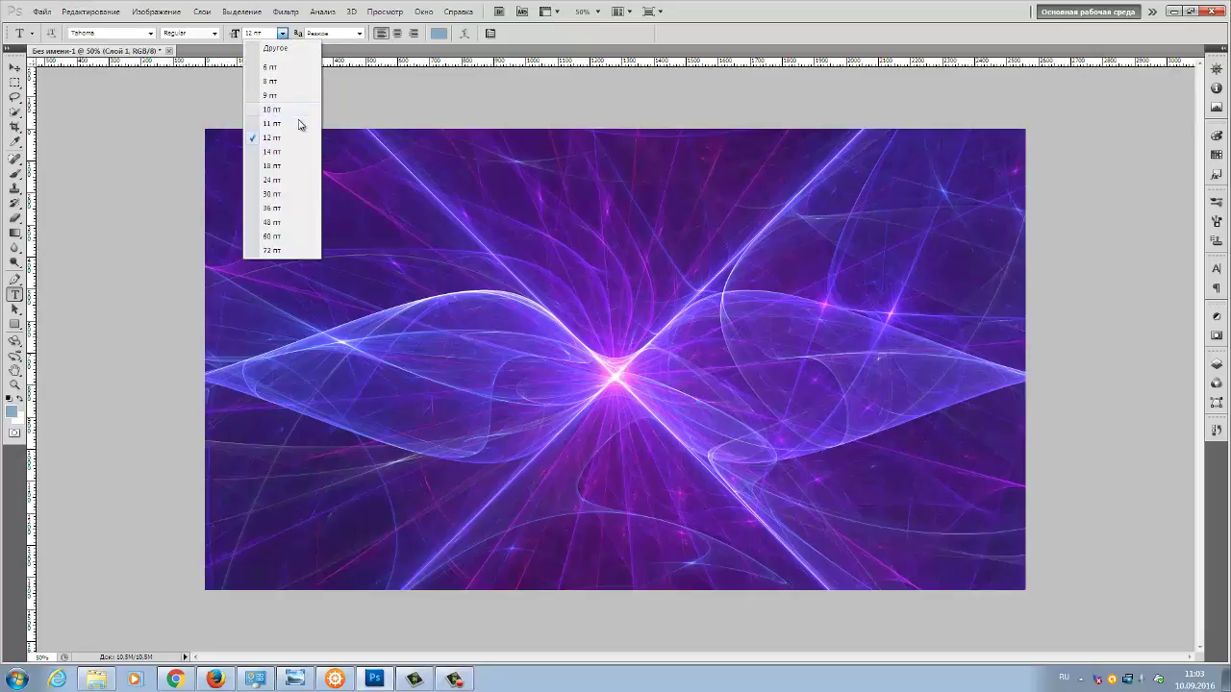
click(272, 194)
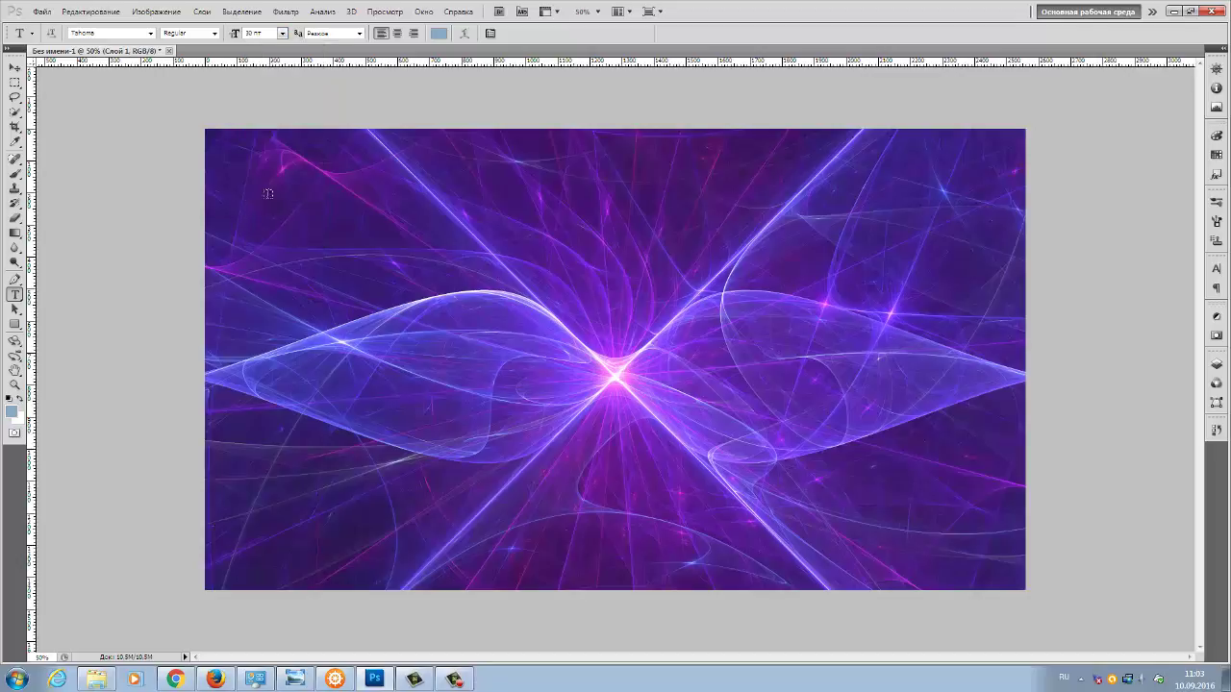
click(215, 35)
Step: Paste the title ИКОНЫ БОЖИЕЙ МАТЕРИ on the banner's left side, resize it to 80 pt, and commit
click(245, 373)
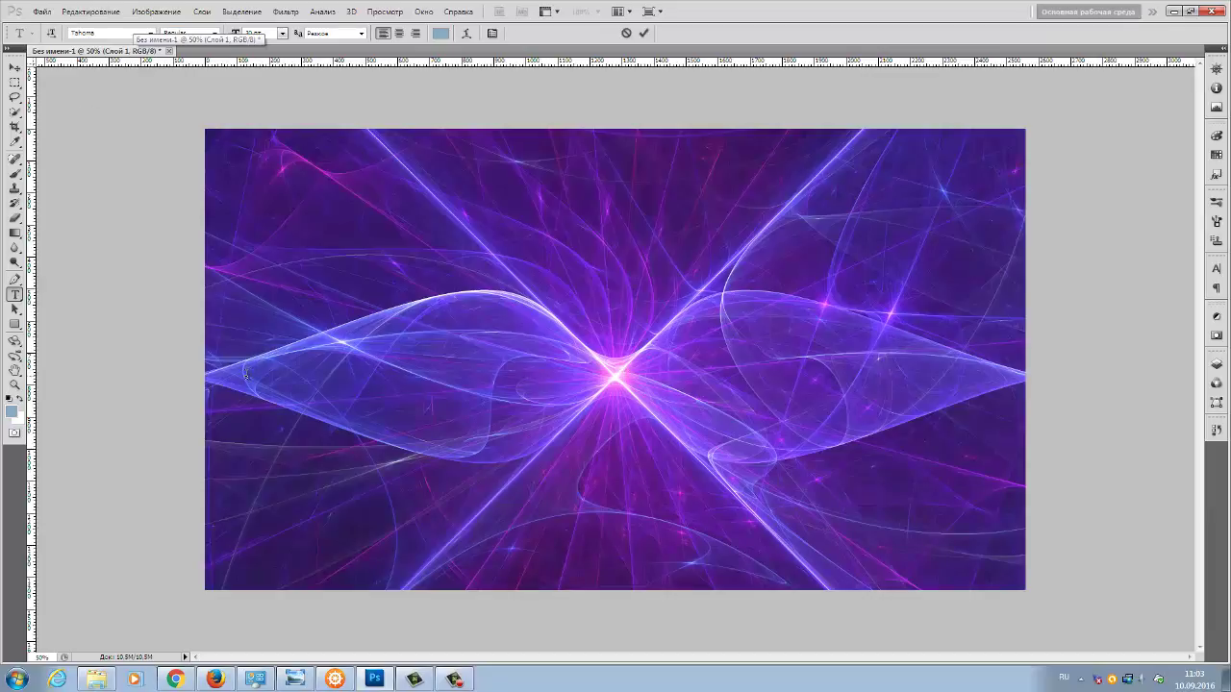
right_click(247, 375)
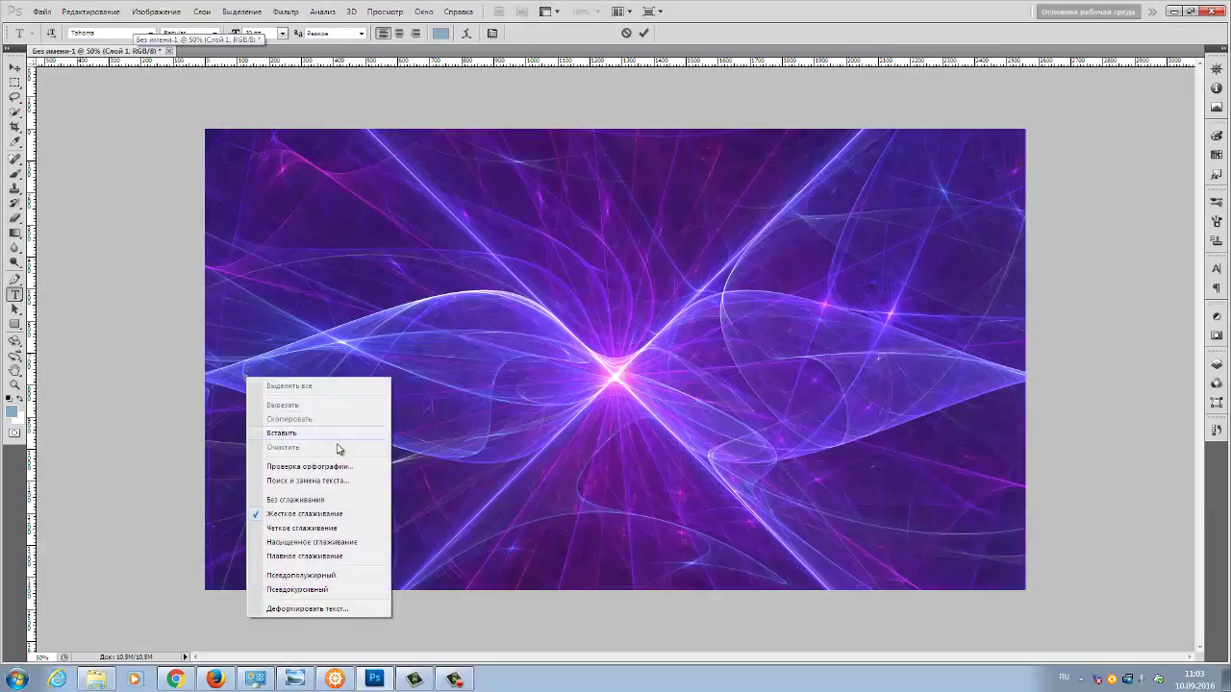
click(282, 432)
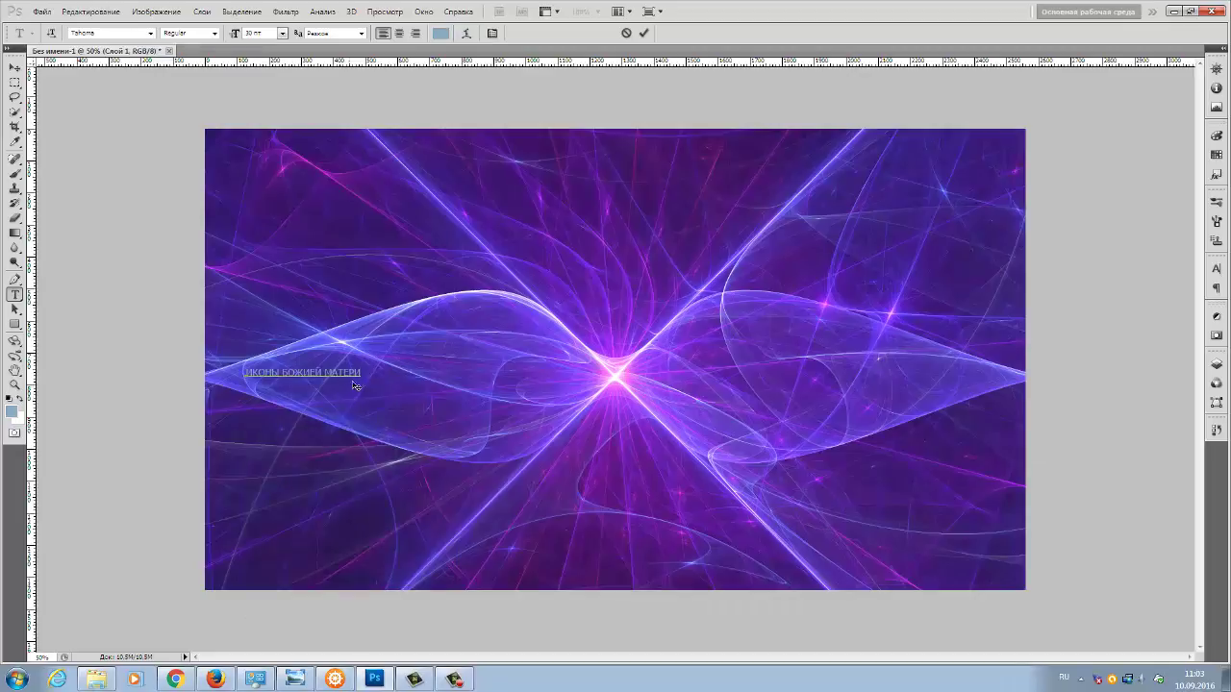
drag(337, 369, 232, 368)
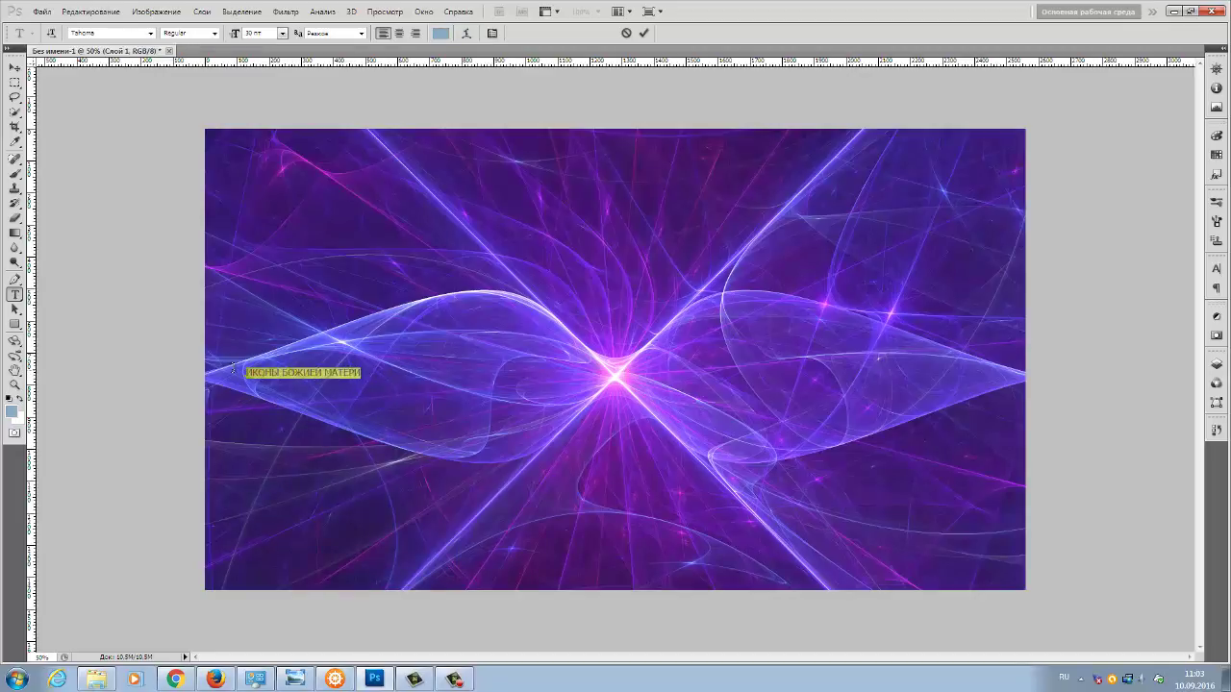
click(281, 34)
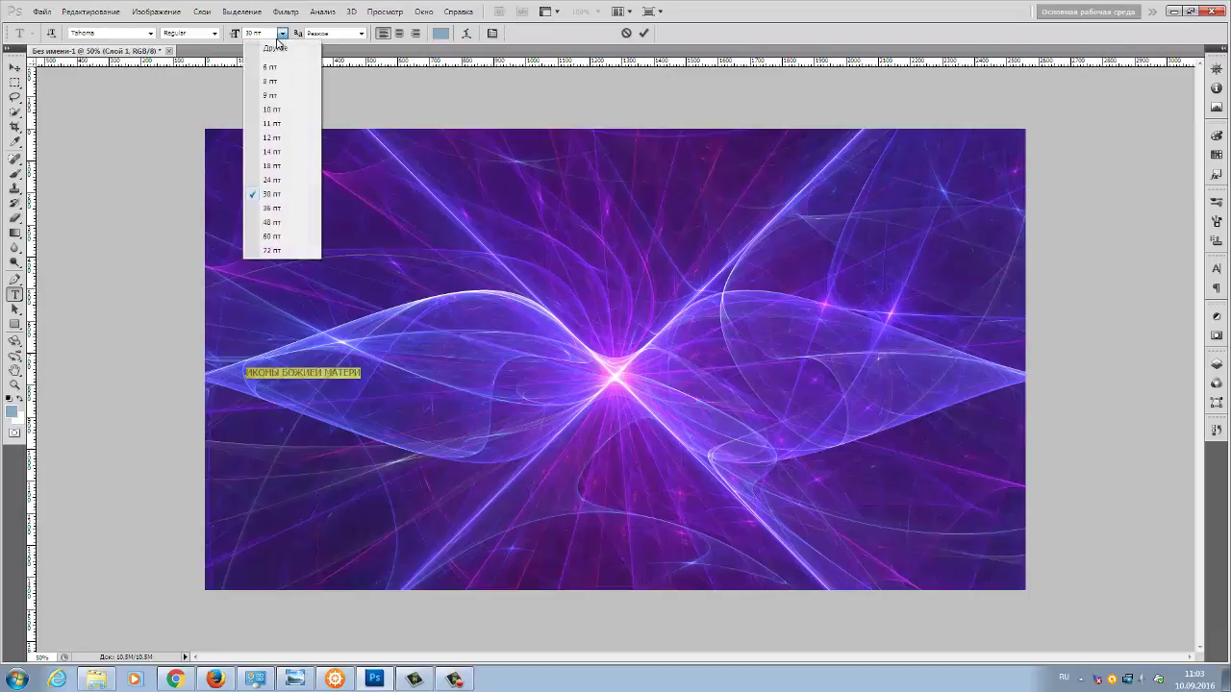
click(257, 31)
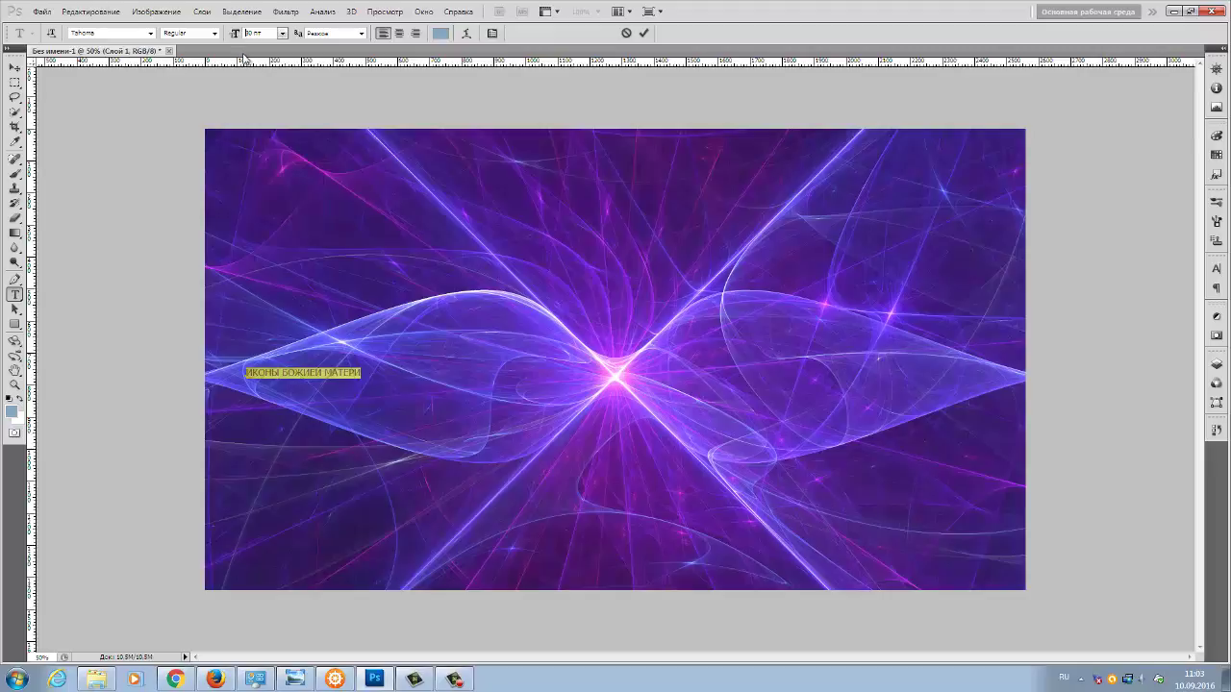
text(80)
key(Return)
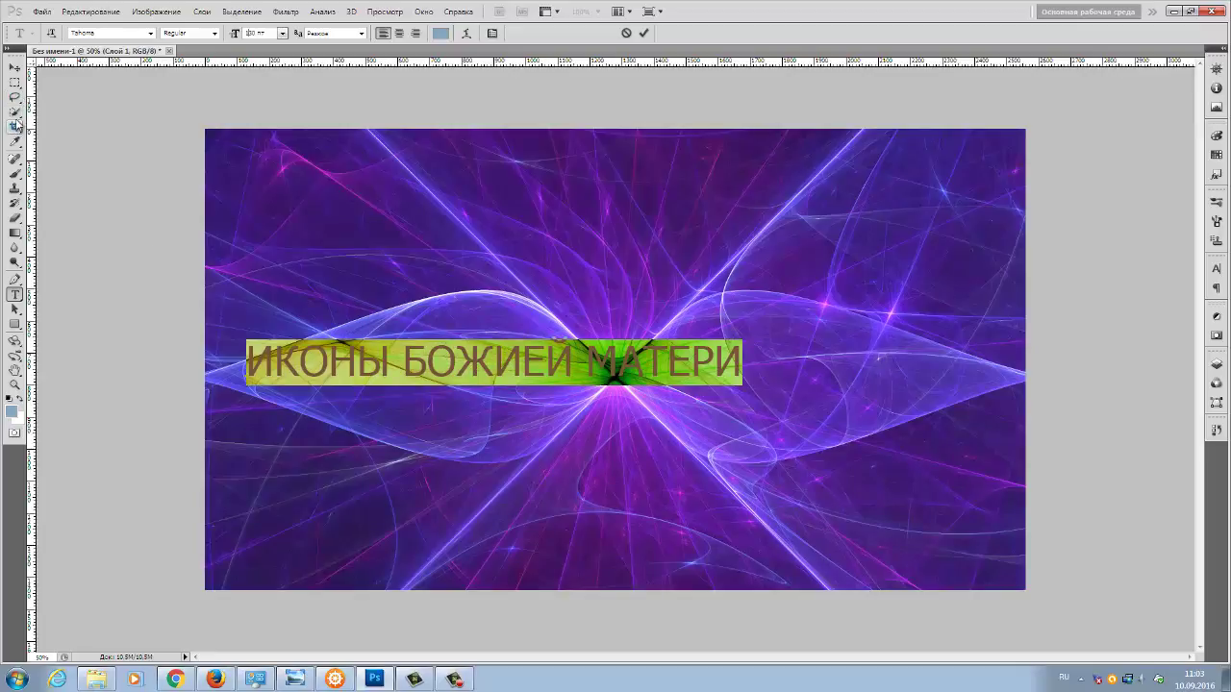
click(15, 69)
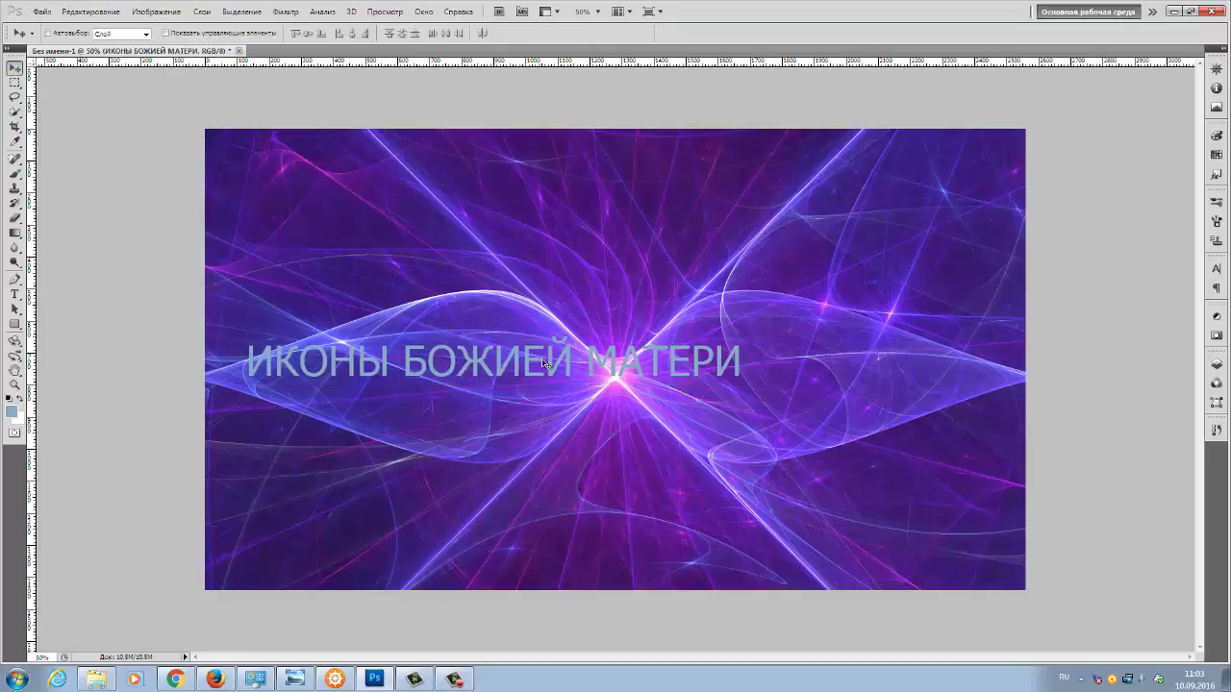
Step: Drag the title right to centre it on the fractal glow and show the Layers panel
drag(505, 364, 638, 378)
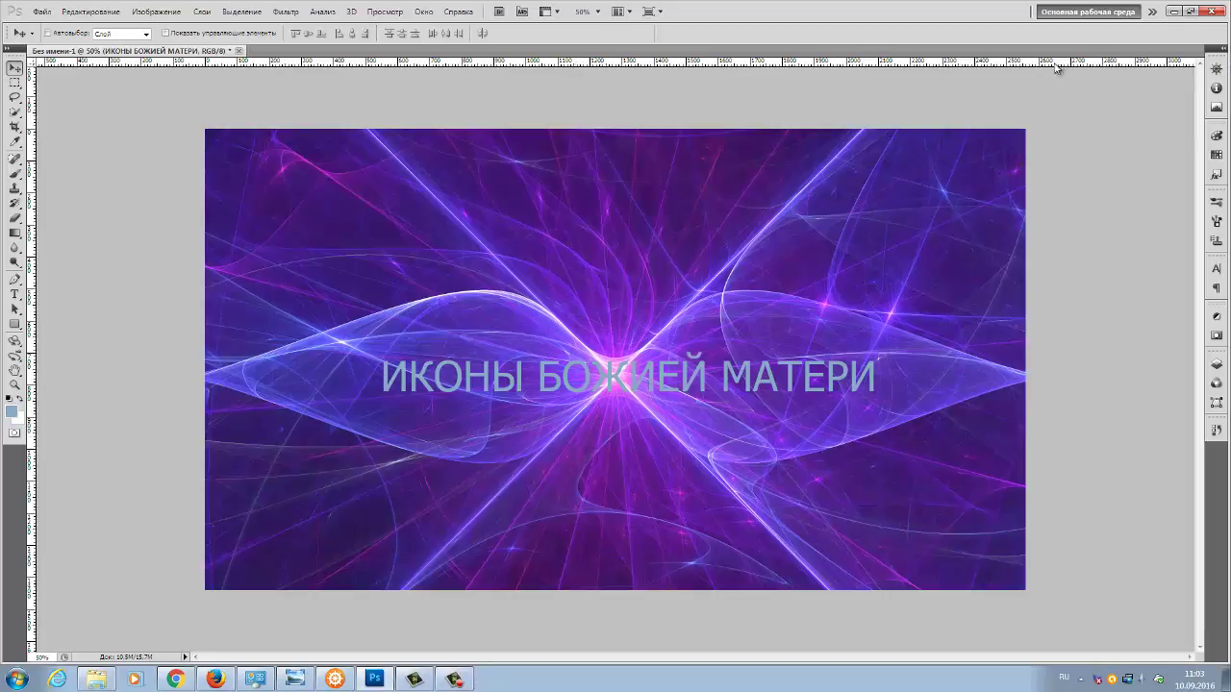
click(1224, 49)
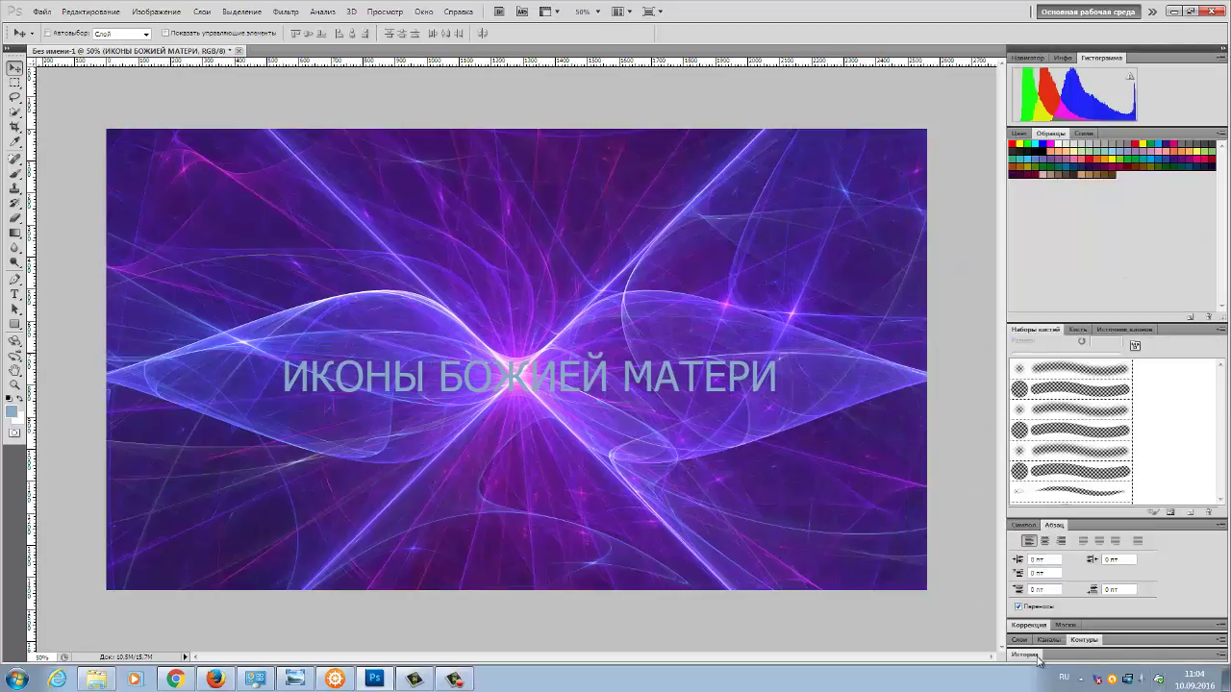
click(1021, 639)
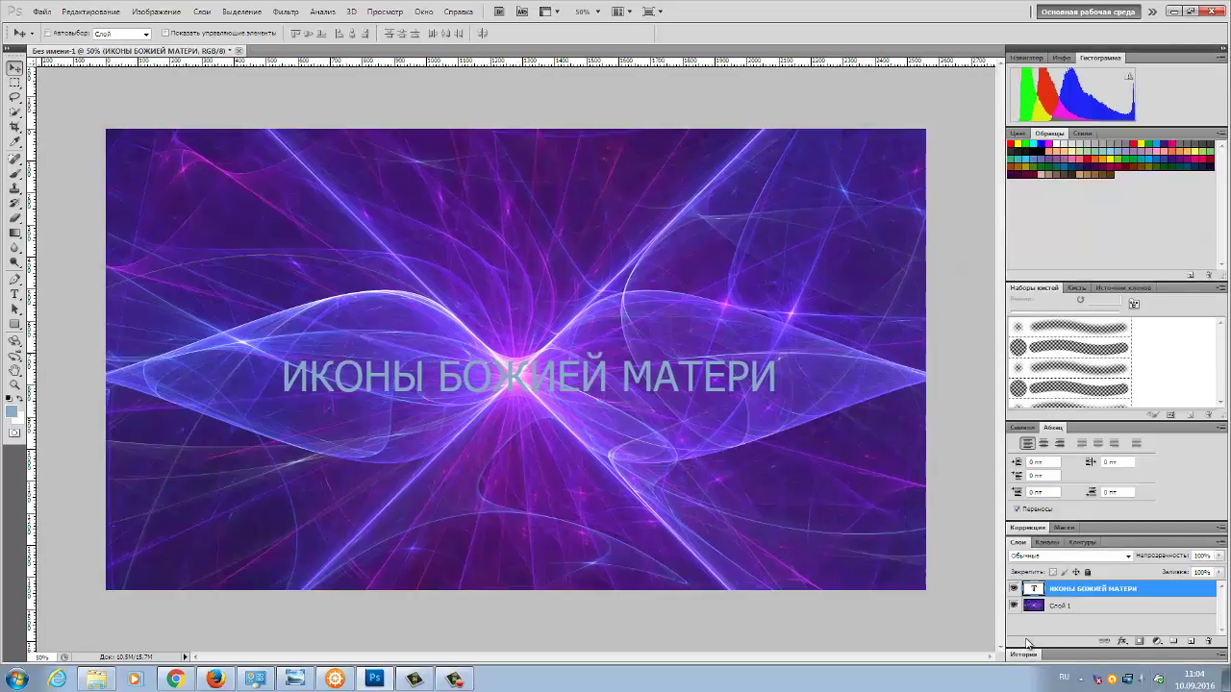
Step: Apply a 3 px black outside Stroke layer style to the title text layer
double_click(1175, 600)
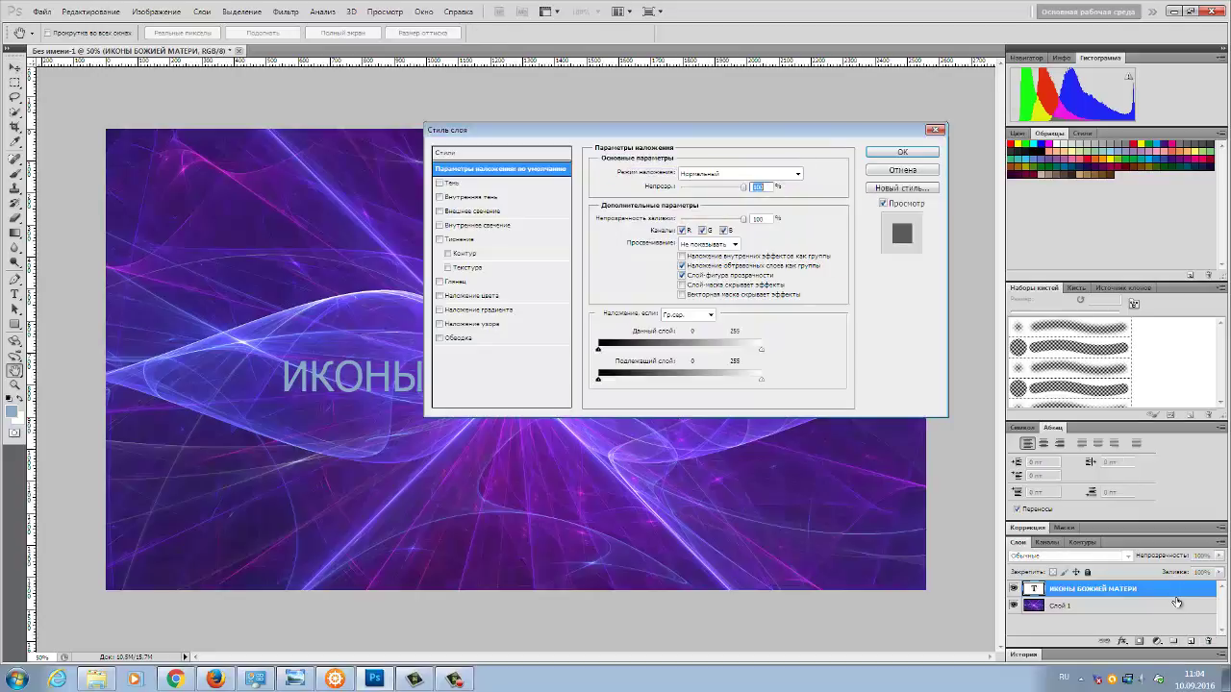
click(440, 339)
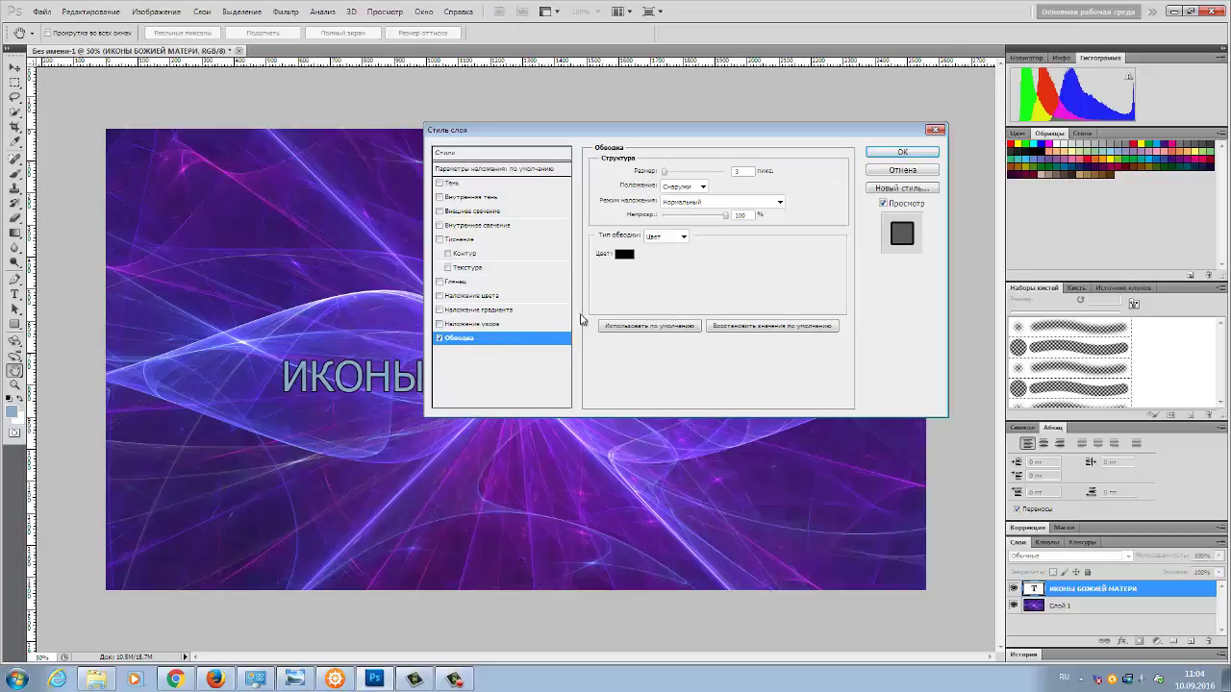
click(903, 153)
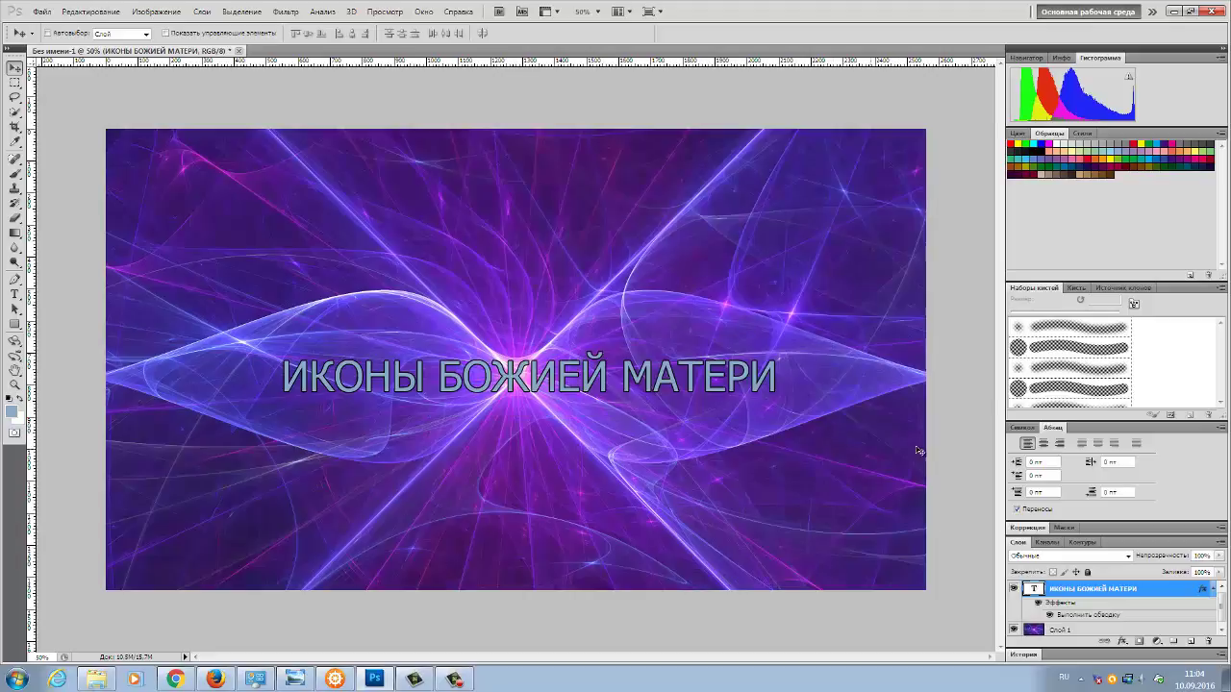
click(41, 13)
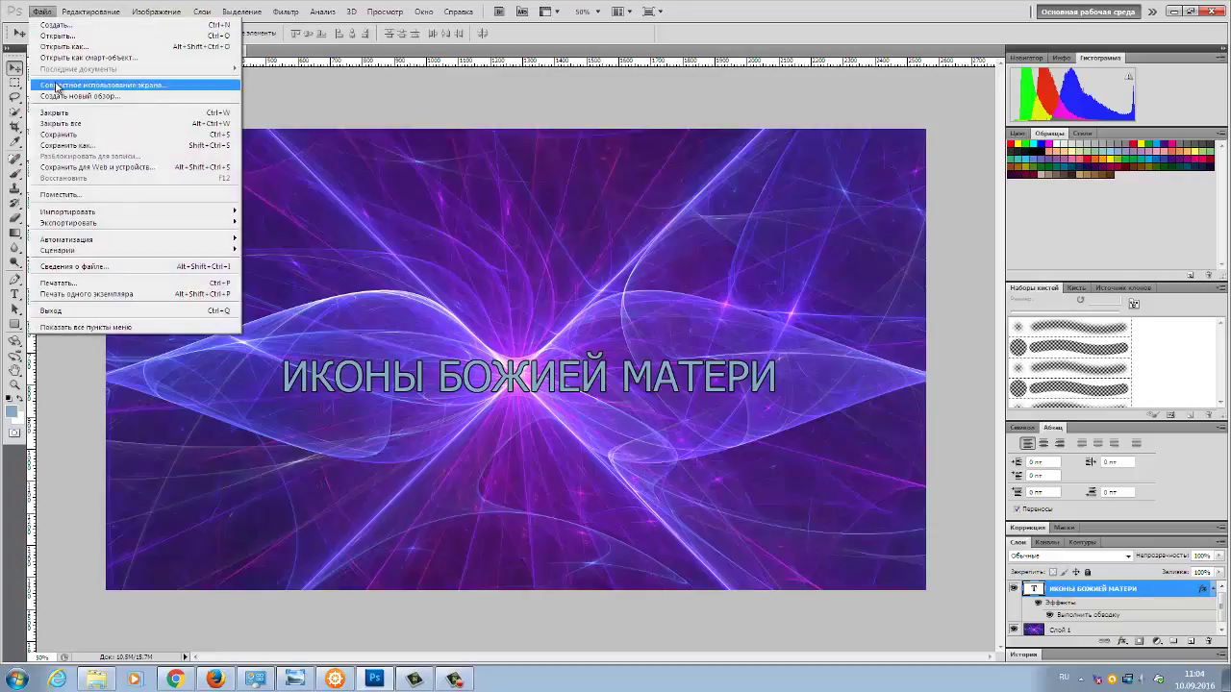
Step: Save the banner to the Desktop as JPEG Без имени-1.jpg, then minimize Photoshop
click(55, 151)
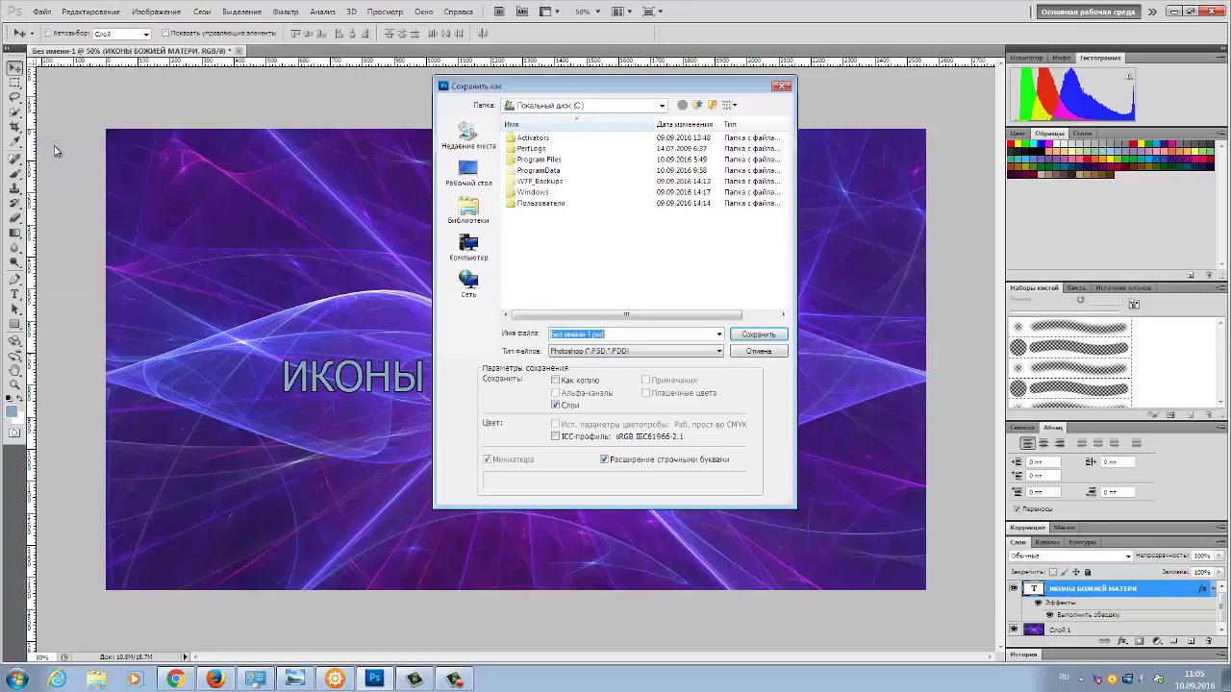
click(470, 171)
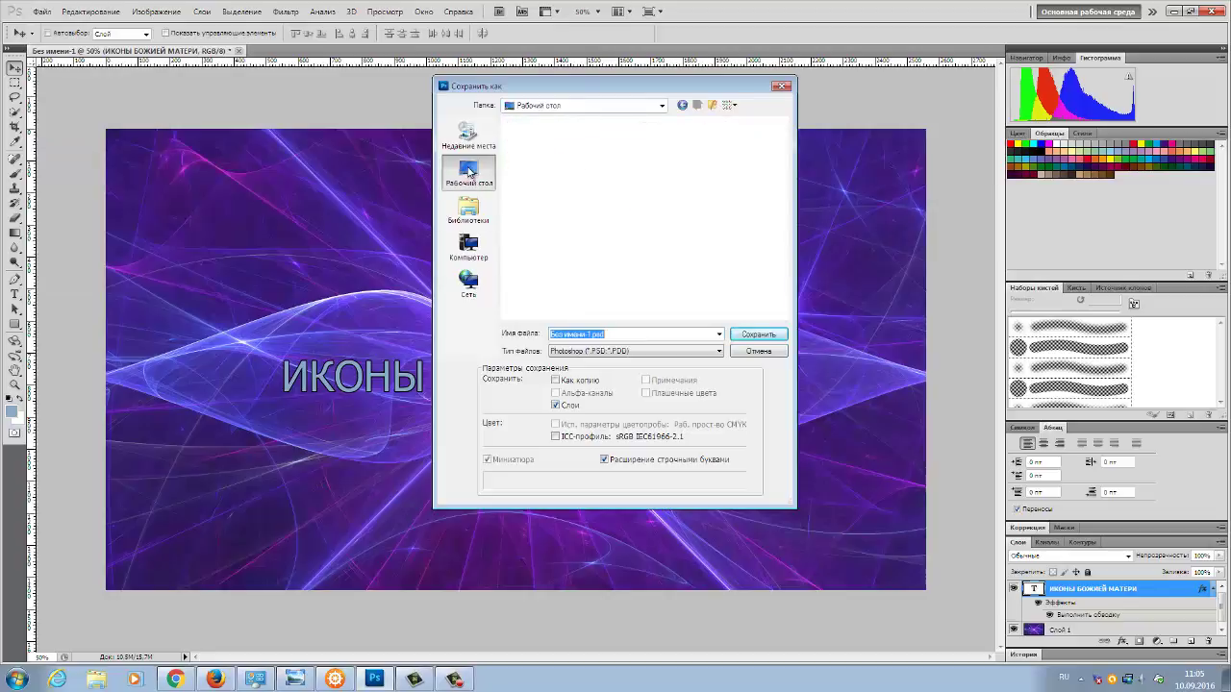
click(719, 352)
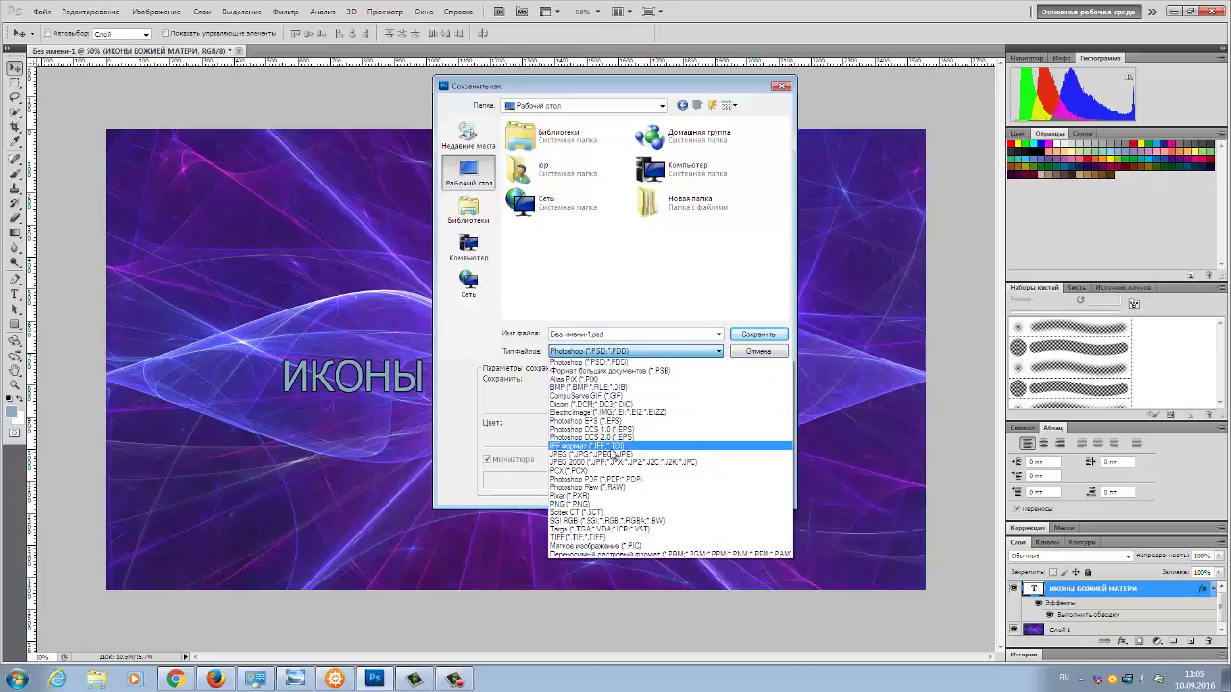
click(622, 454)
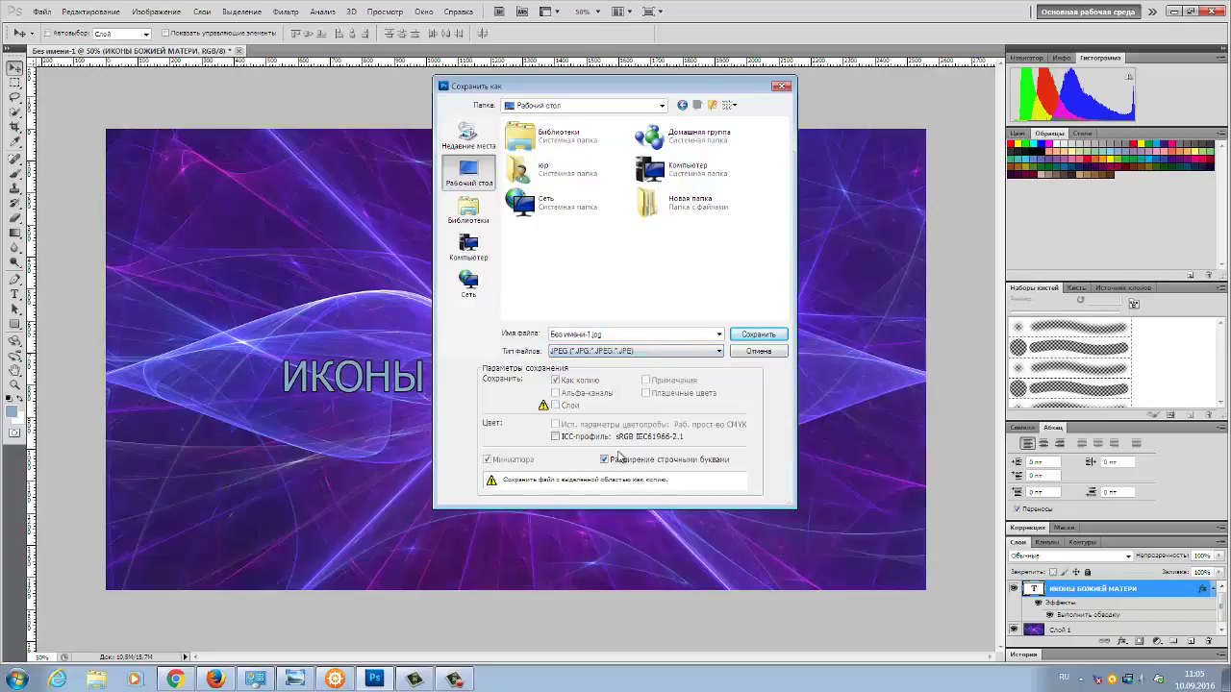
click(760, 338)
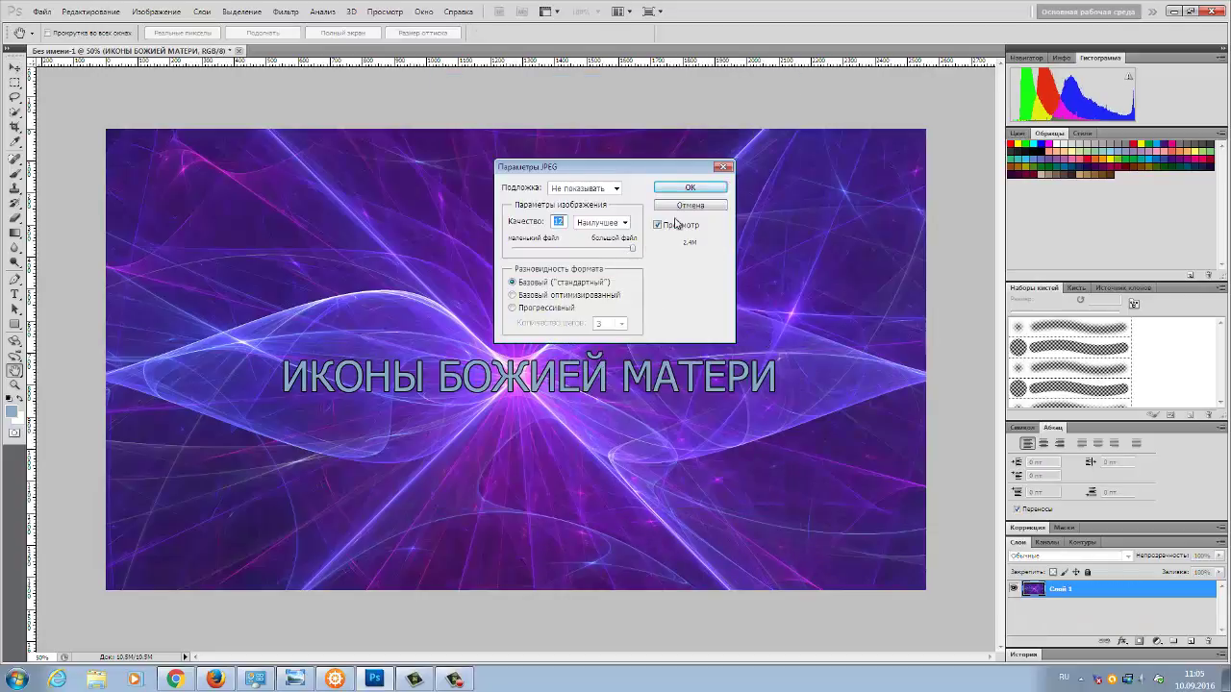
click(691, 186)
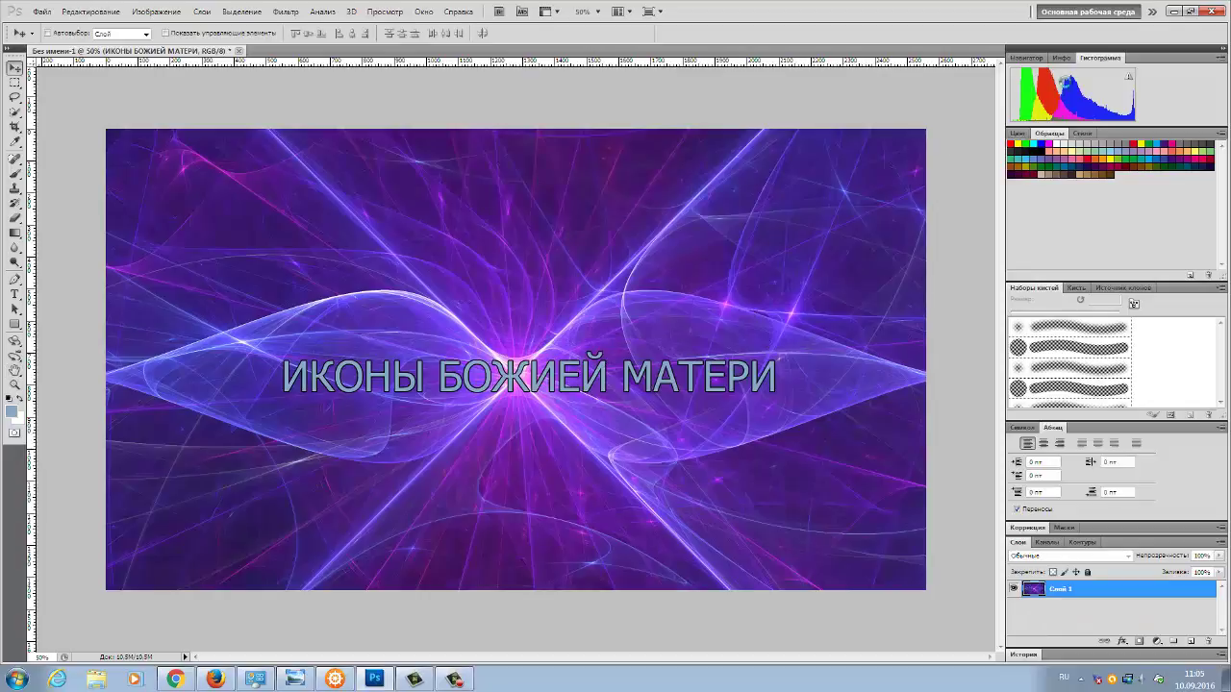
click(1175, 11)
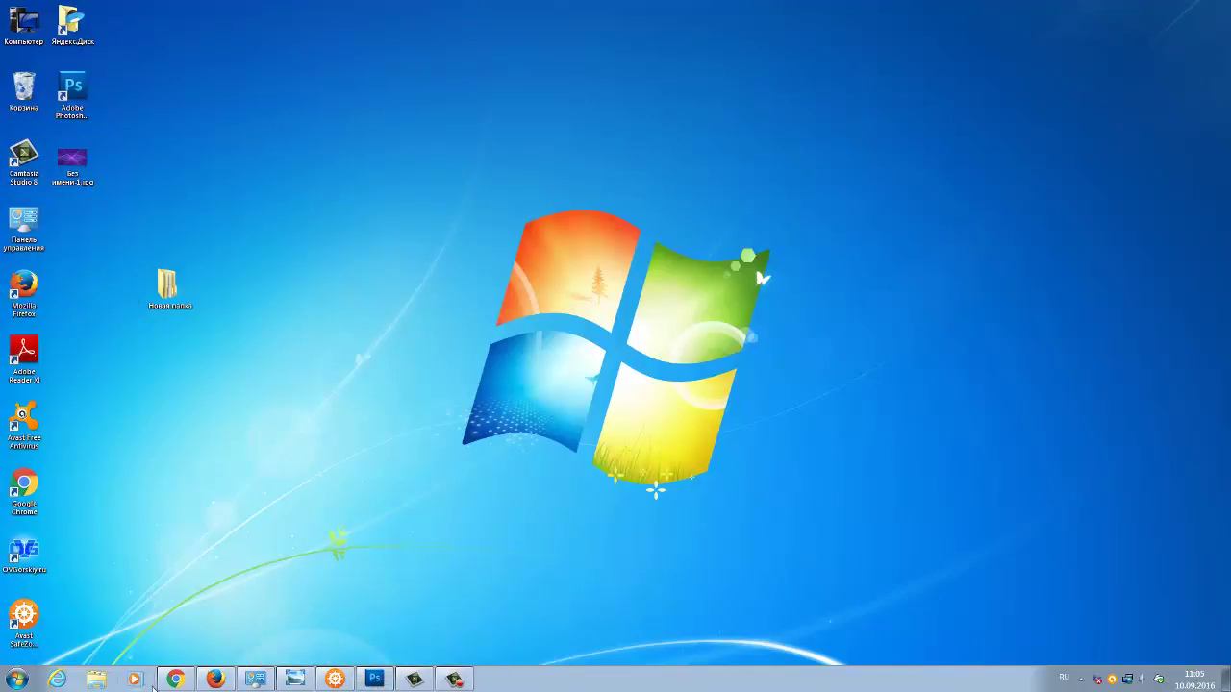
Step: Copy Без имени-1.jpg from the desktop into the Загрузки folder, then return to Chrome's YouTube page
click(101, 682)
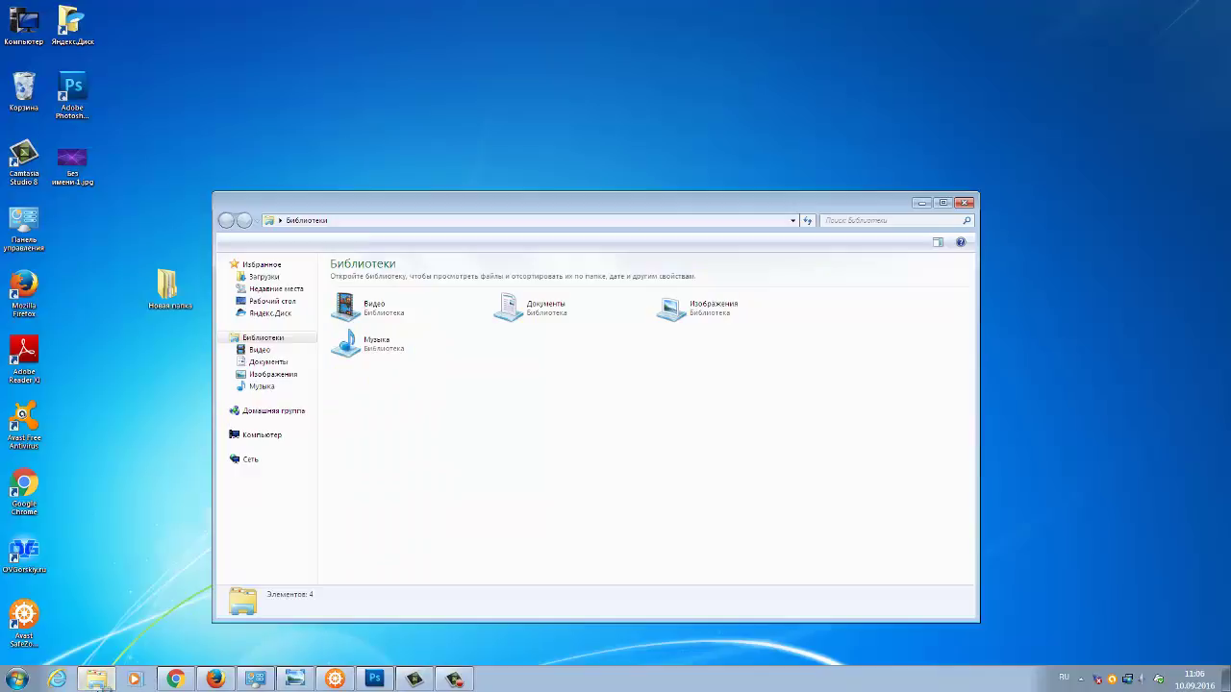
click(268, 277)
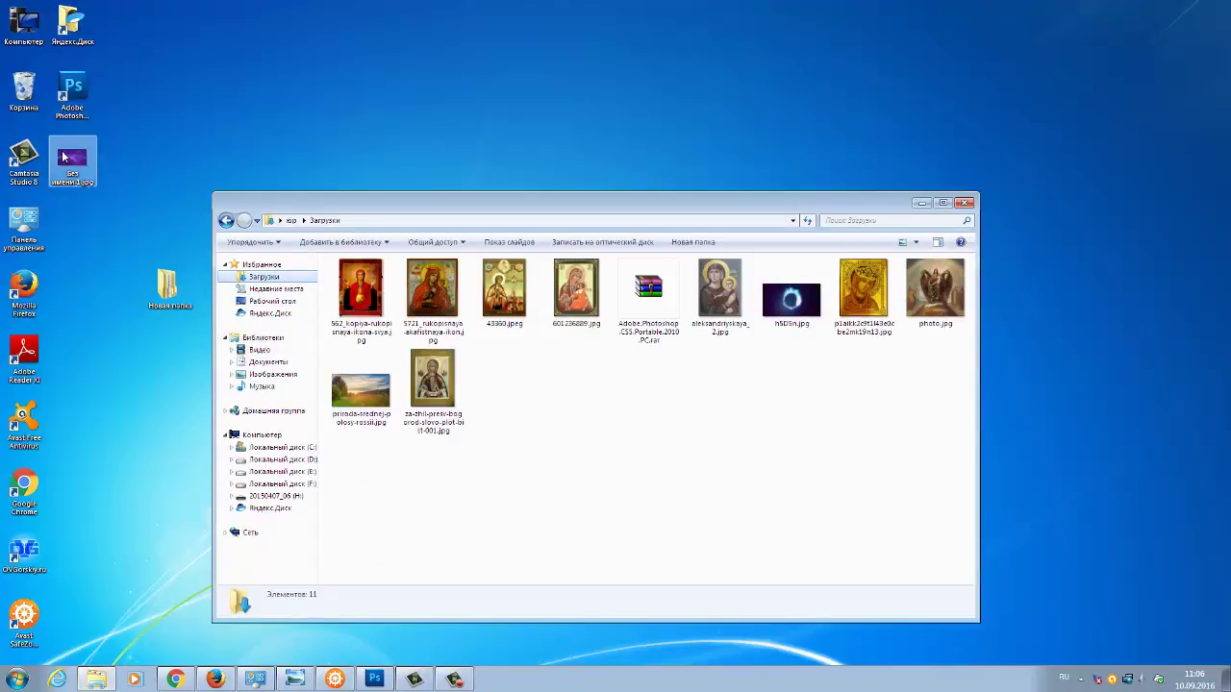
drag(64, 157, 499, 359)
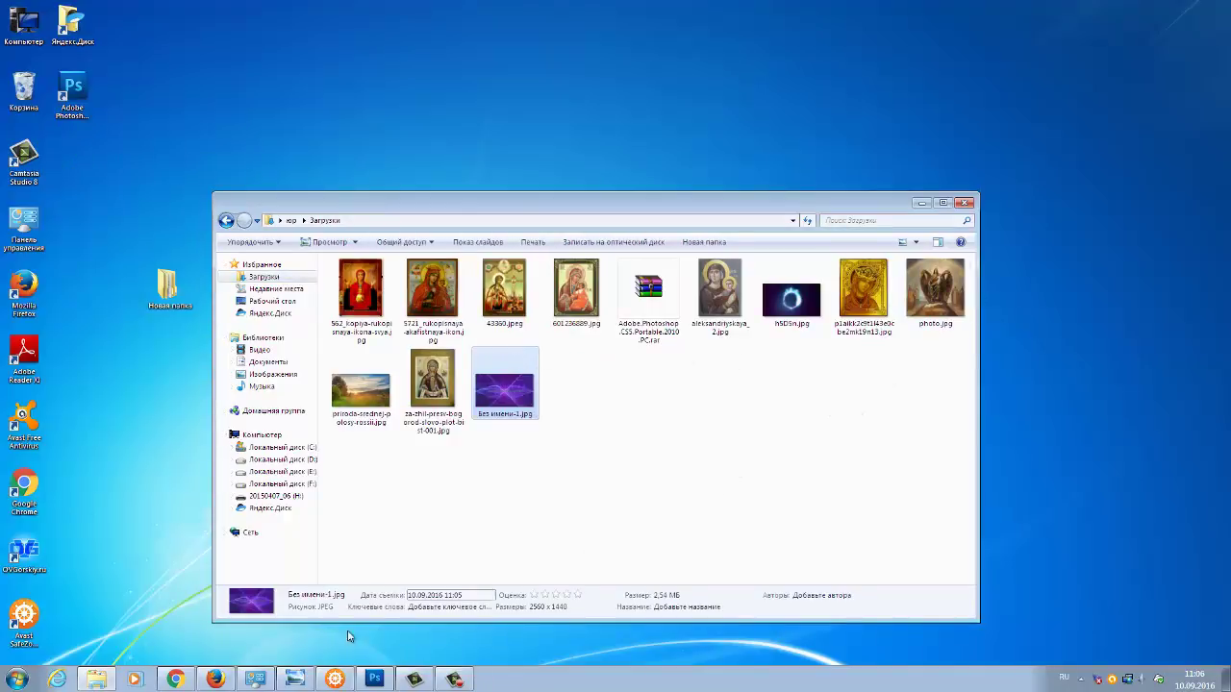
click(190, 681)
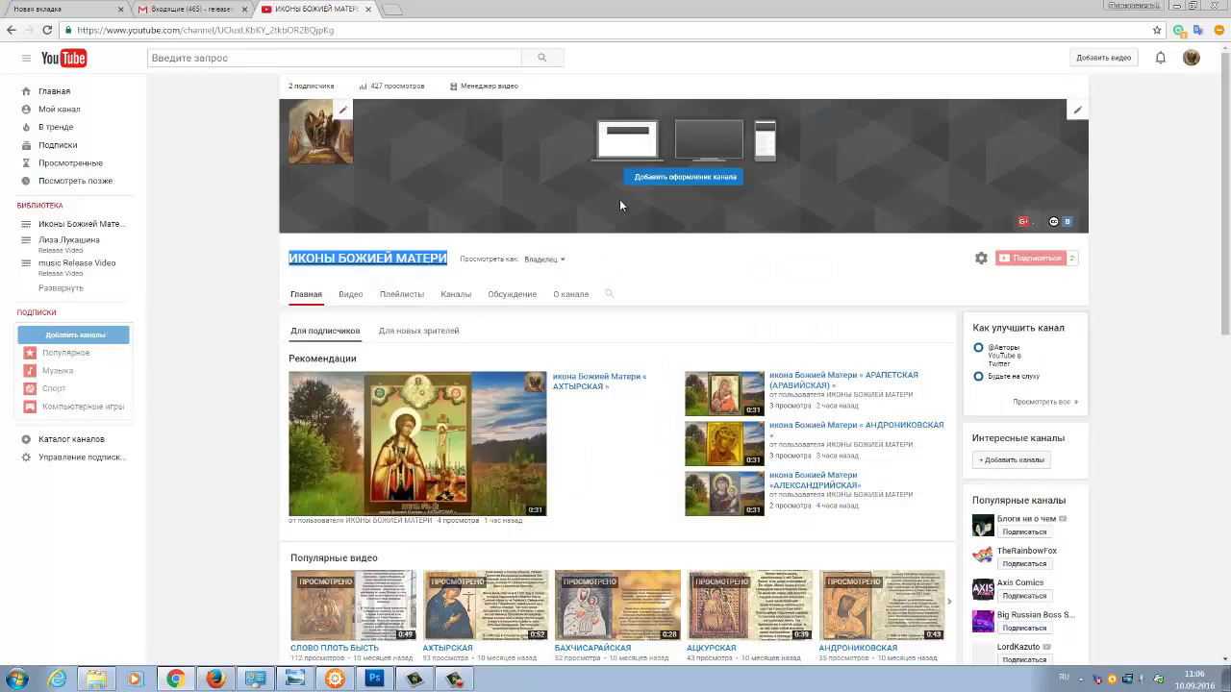
Step: Open the channel header's editing options, visit the link editing page, and return to the channel home
mouse_move(1079, 114)
click(1078, 111)
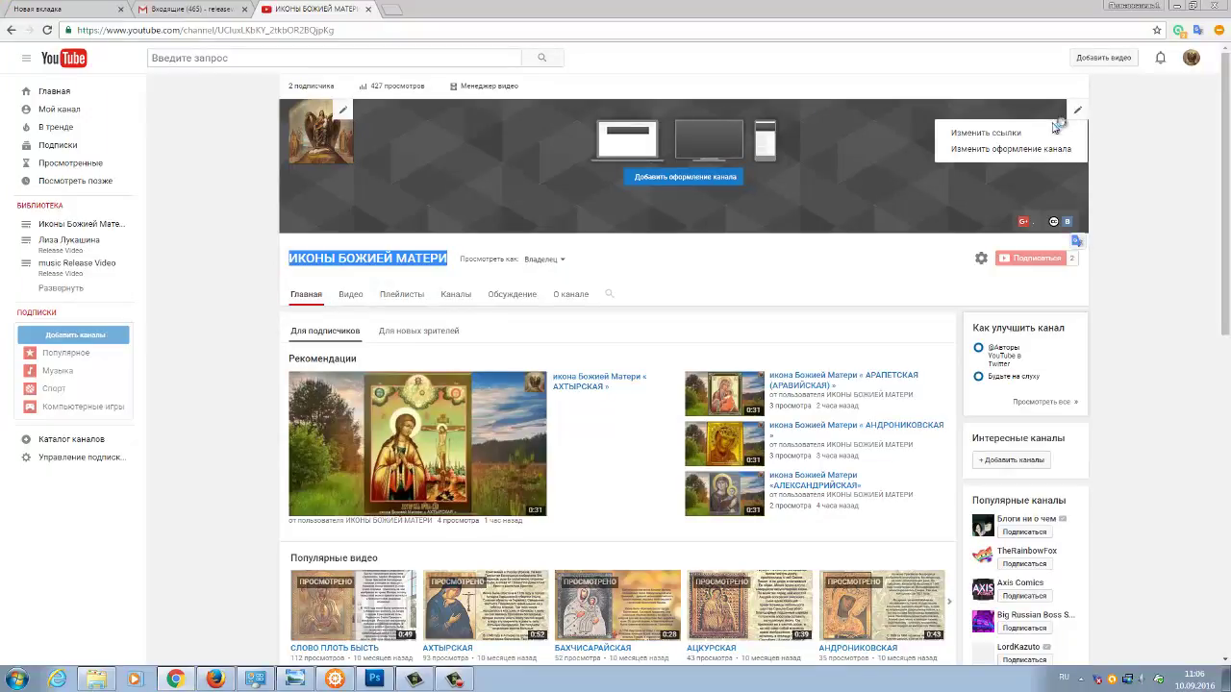
click(990, 134)
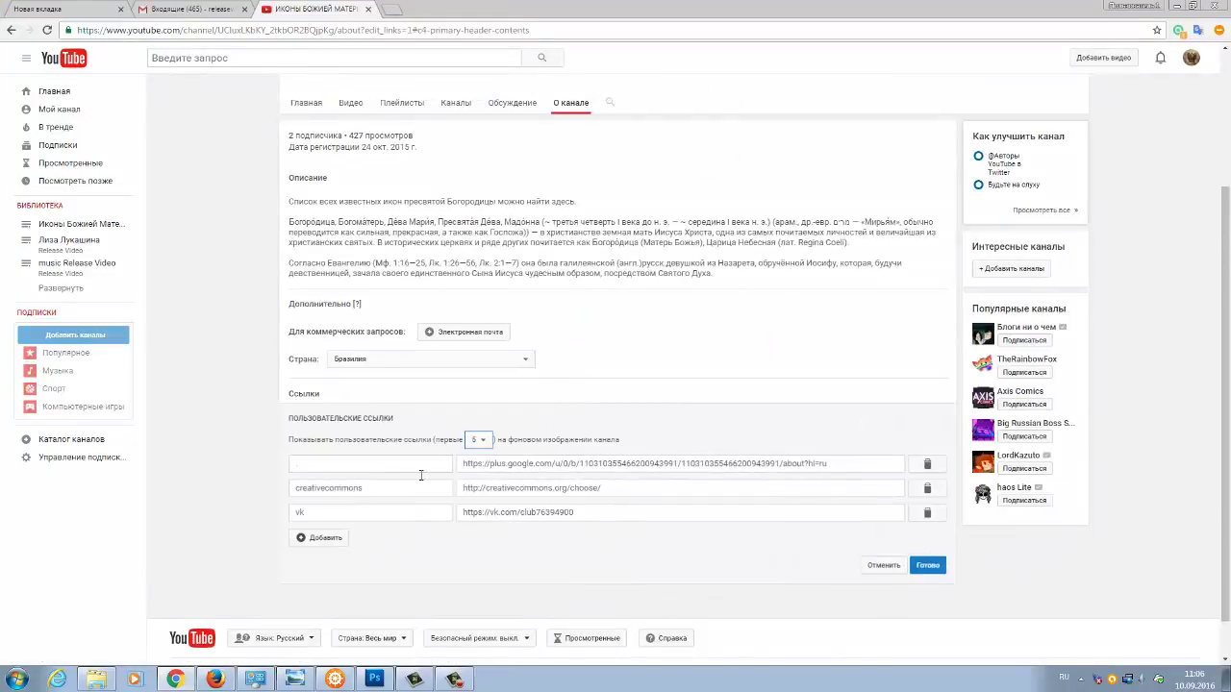
click(12, 31)
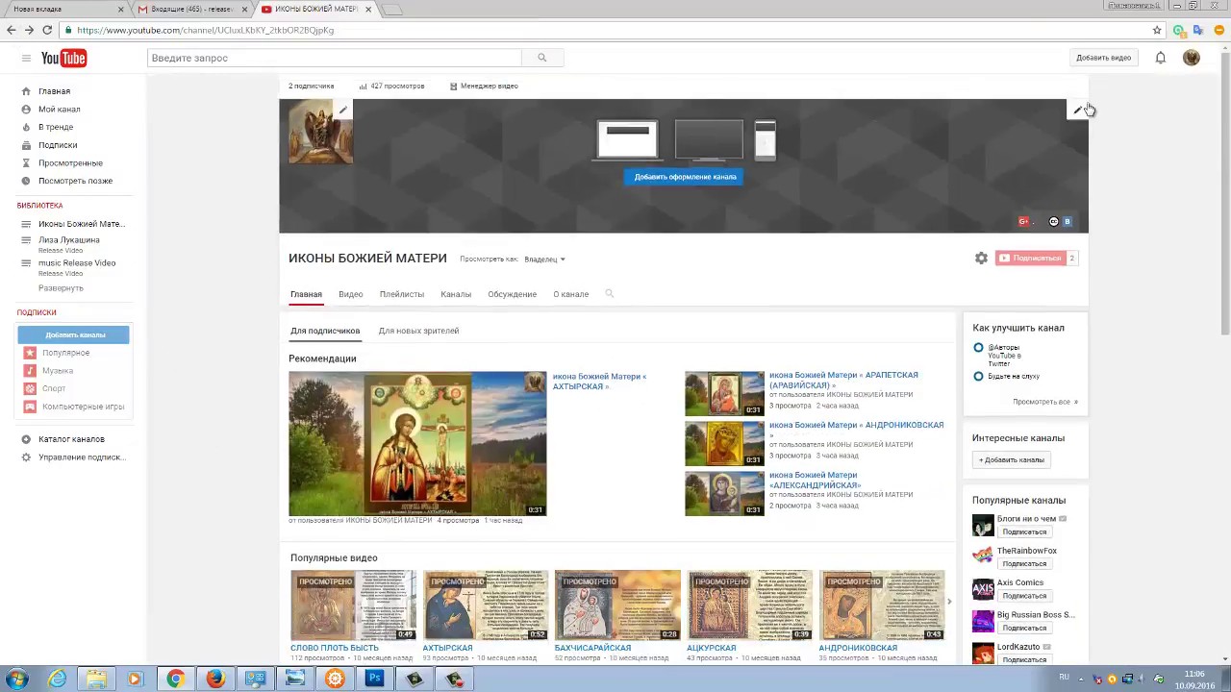
Step: Upload Без имени-1.jpg from the computer through Изменить оформление канала as channel art
click(1077, 113)
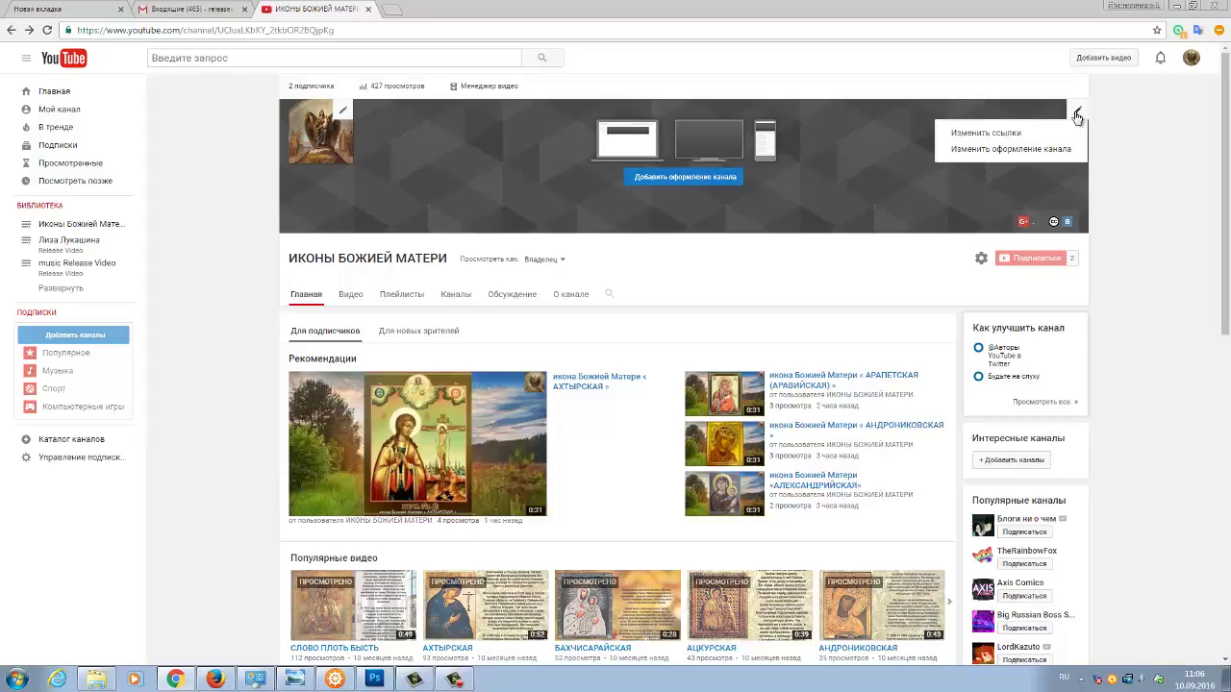
click(1006, 152)
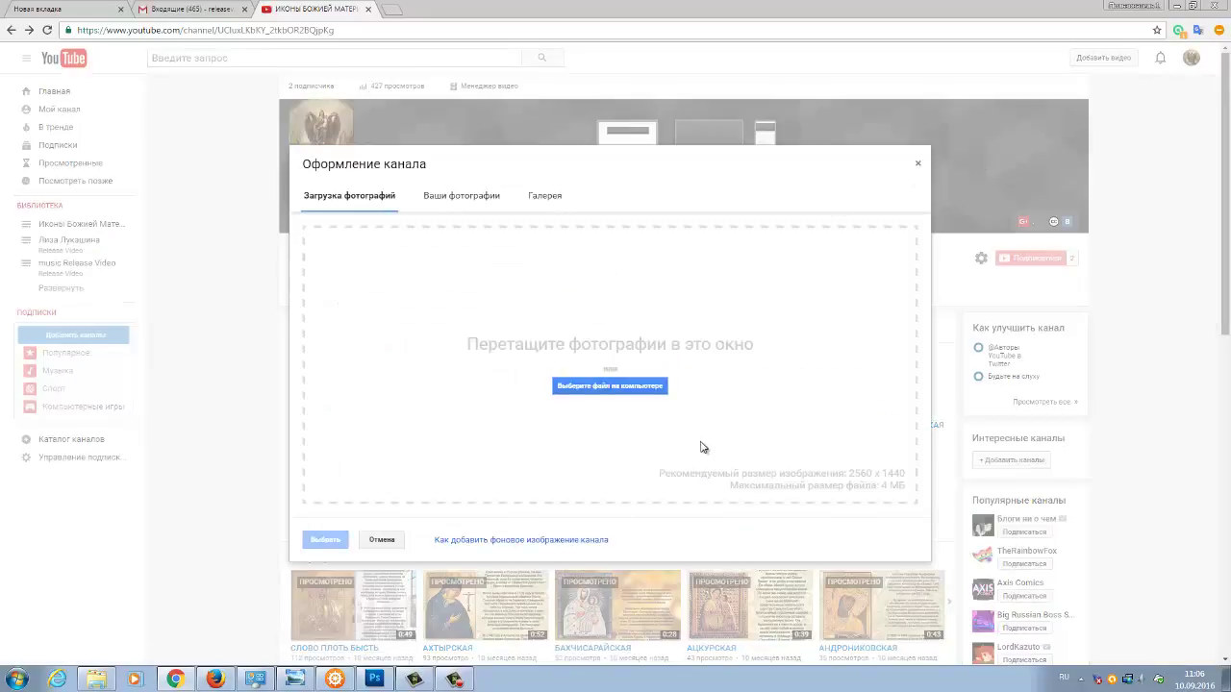
click(613, 390)
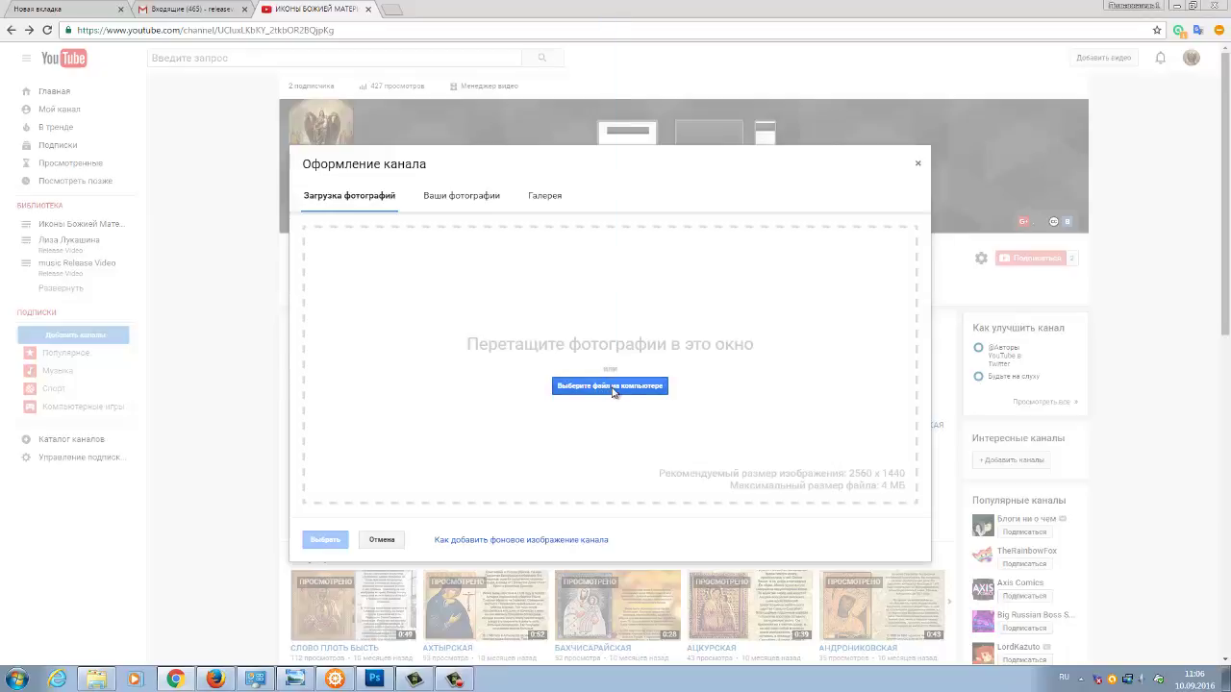
click(431, 207)
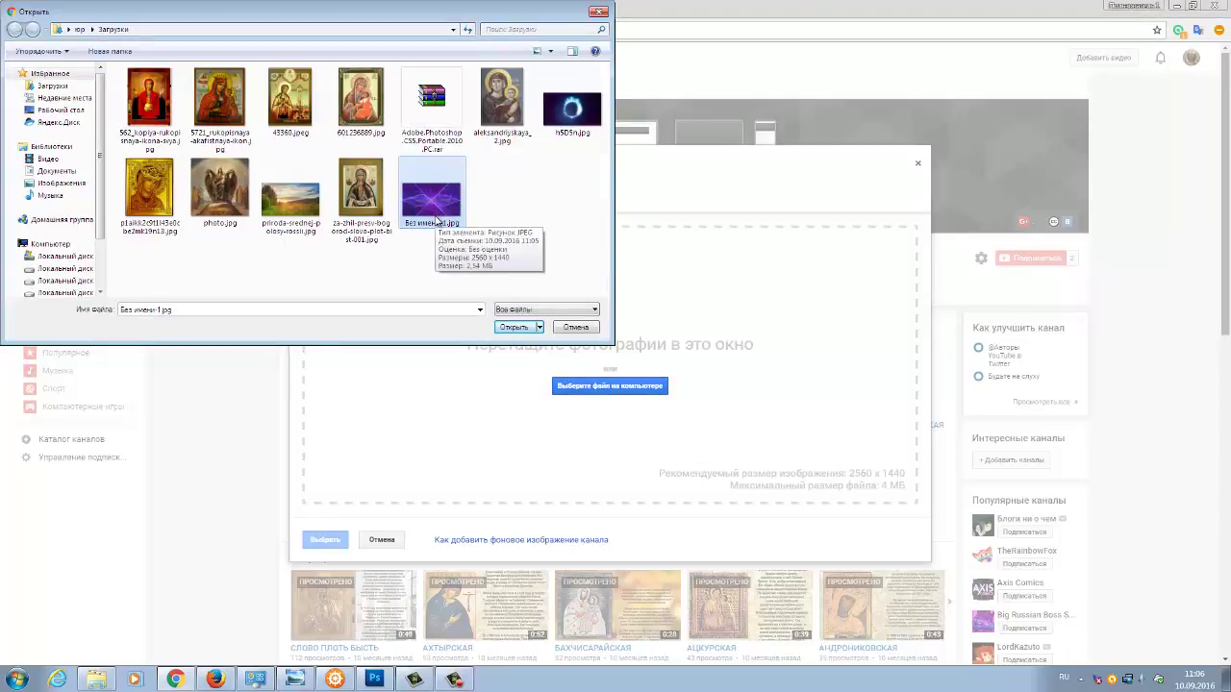
click(526, 333)
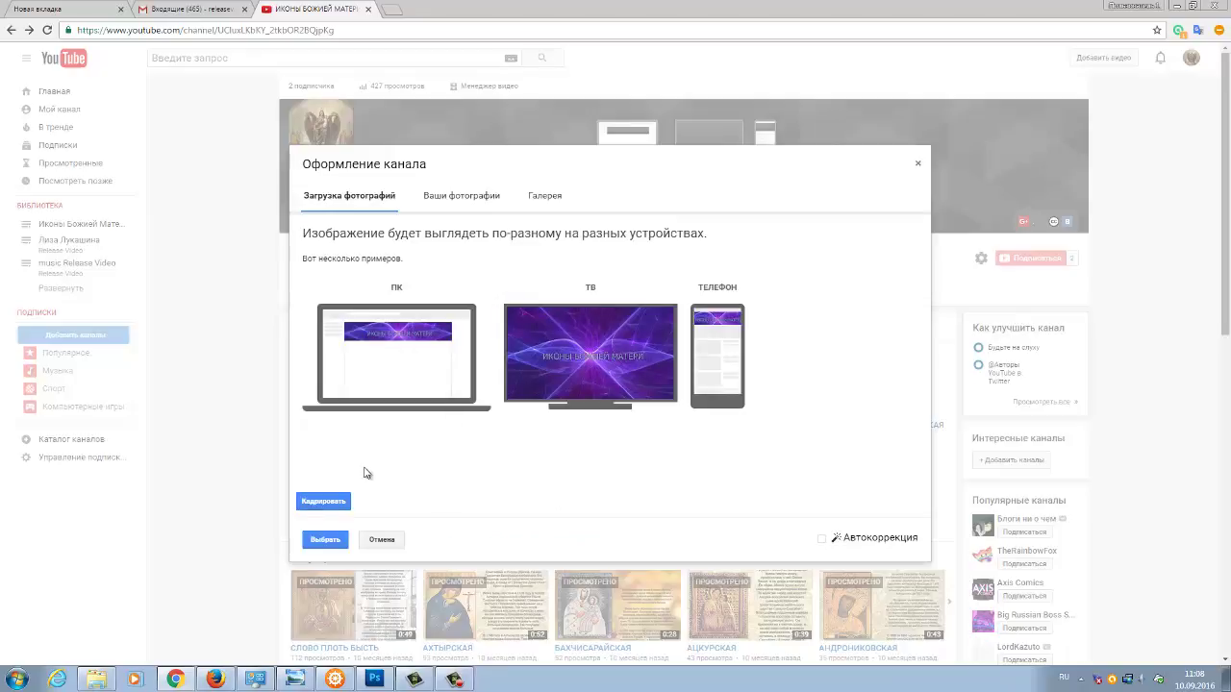
Step: Review the Кадрировать crop area and apply the ИКОНЫ БОЖИЕЙ МАТЕРИ banner with Выбрать
click(321, 503)
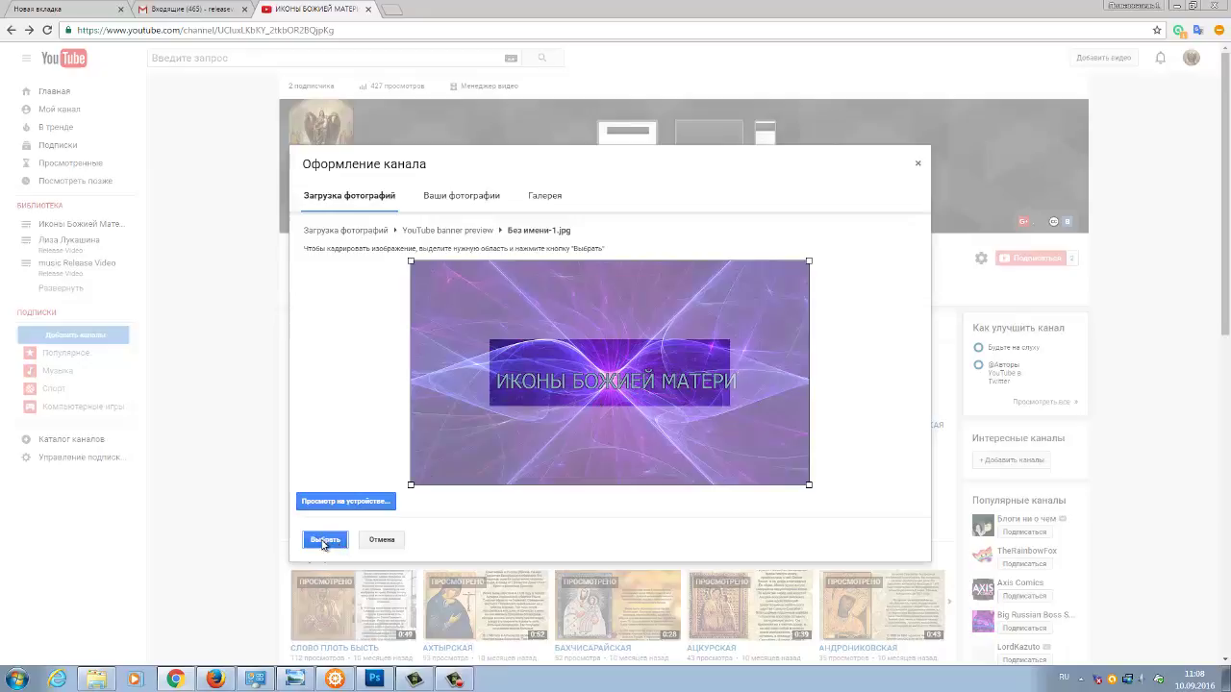
click(324, 541)
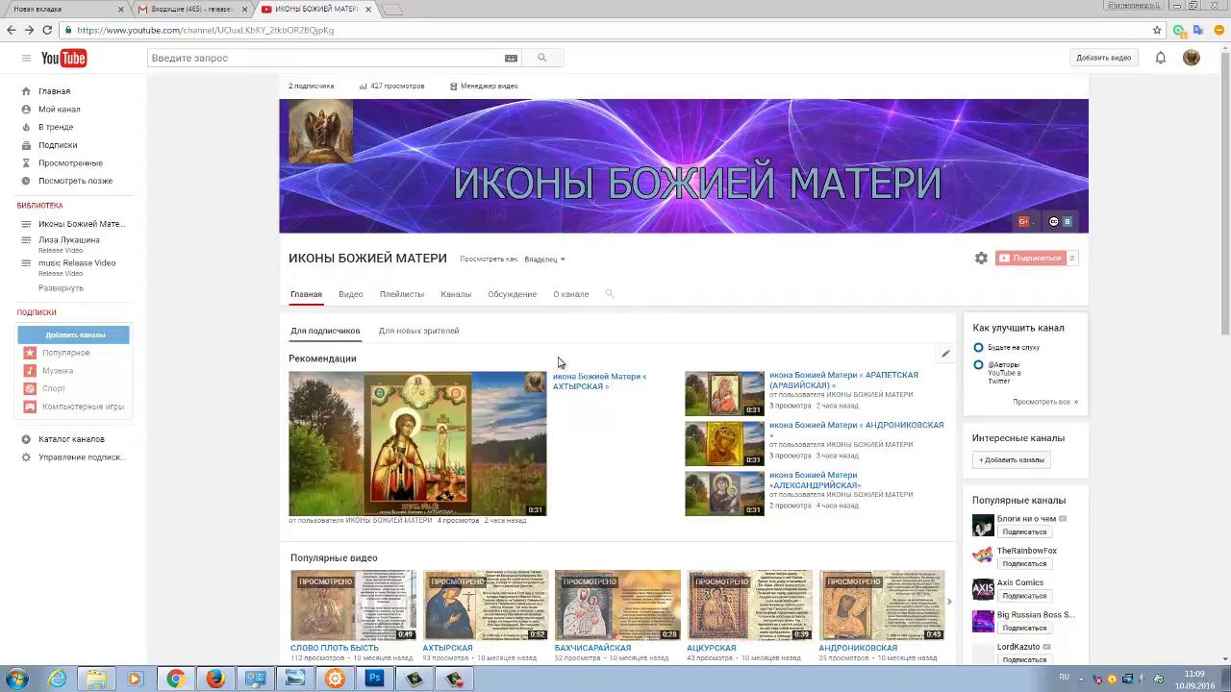
mouse_move(417, 444)
click(1076, 113)
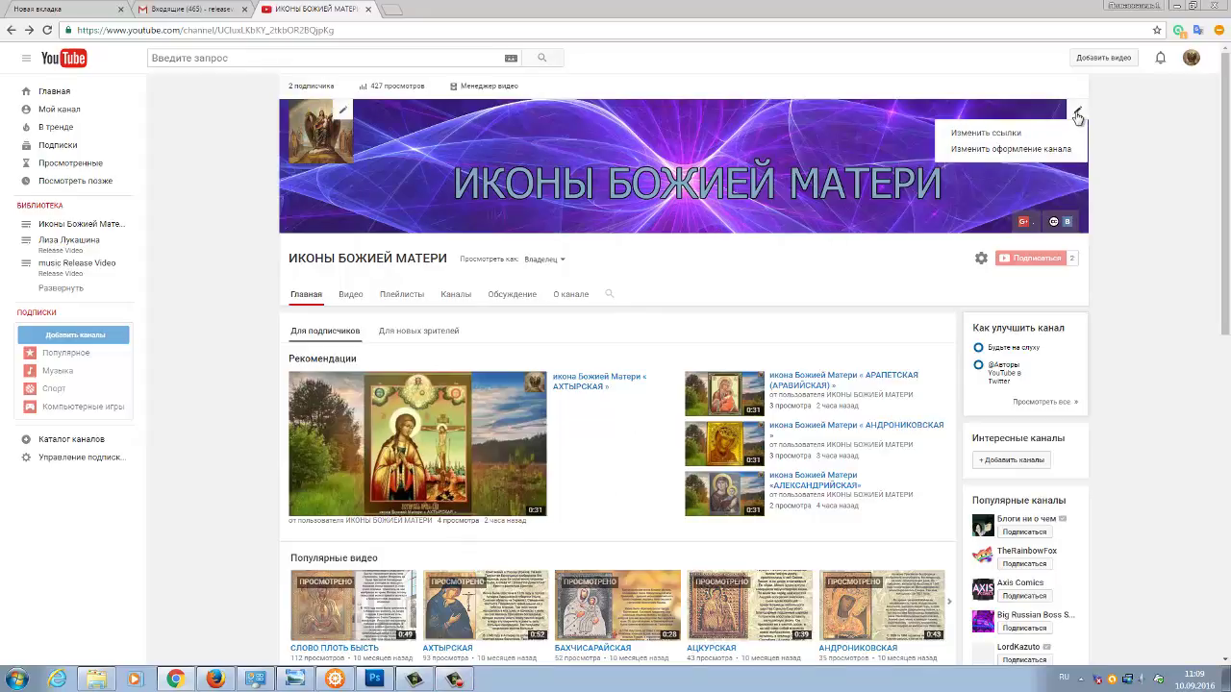
click(1029, 158)
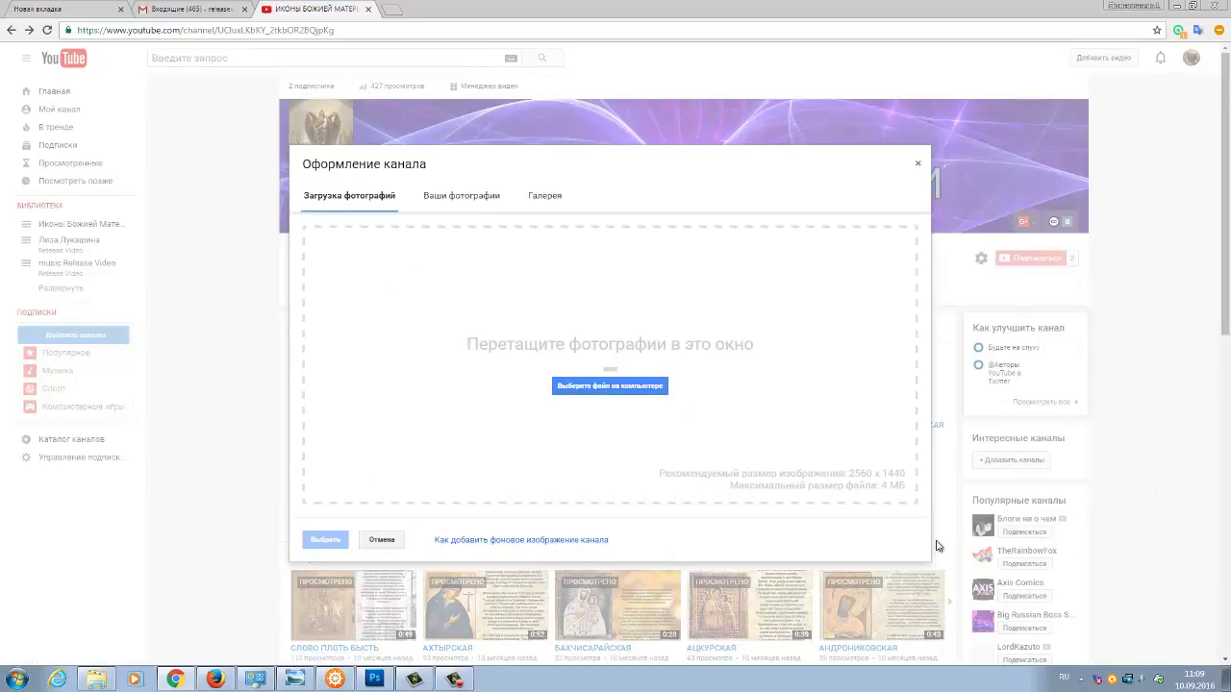
click(918, 165)
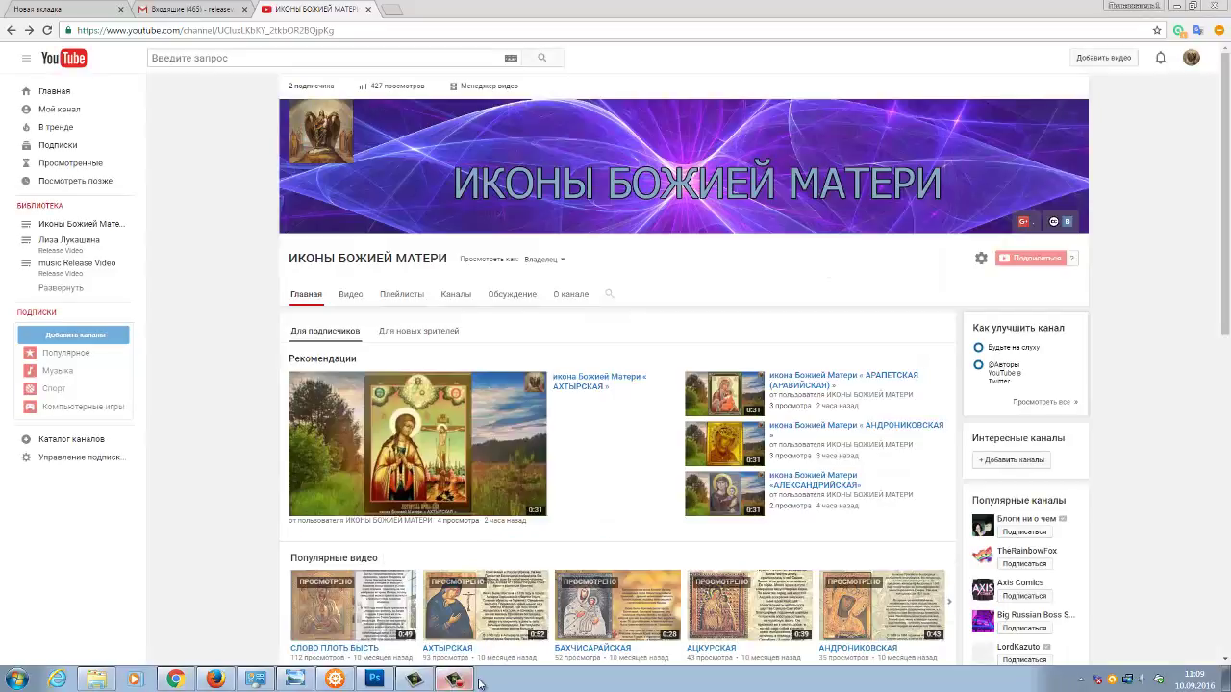